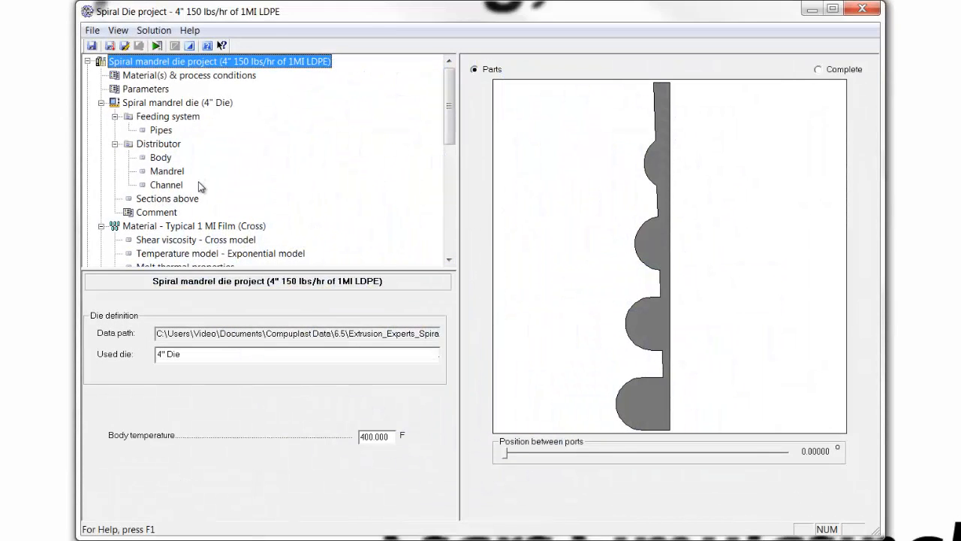
Show the main-direction velocity results at the spiral part outlet and orient the 3D pressure plot.
drag(448, 123, 450, 189)
click(177, 188)
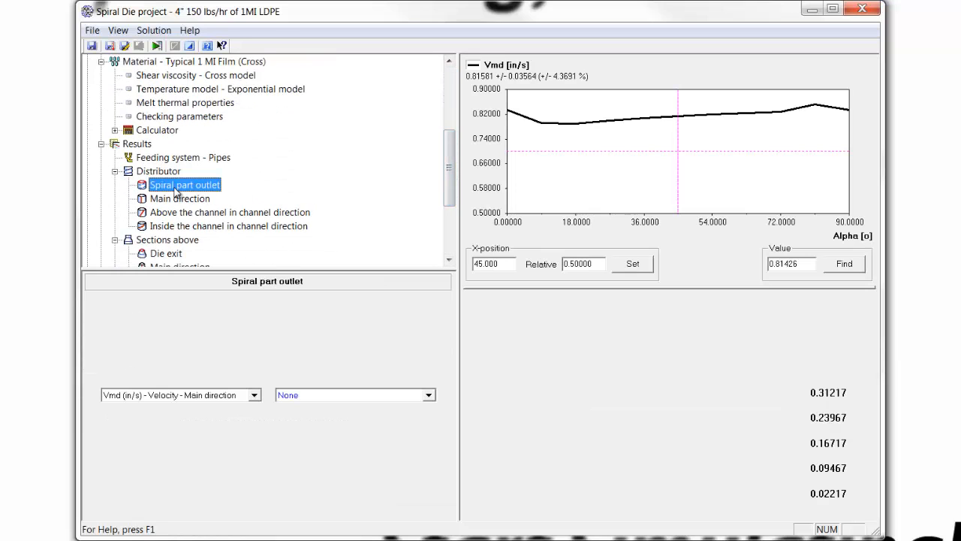
drag(627, 413, 605, 347)
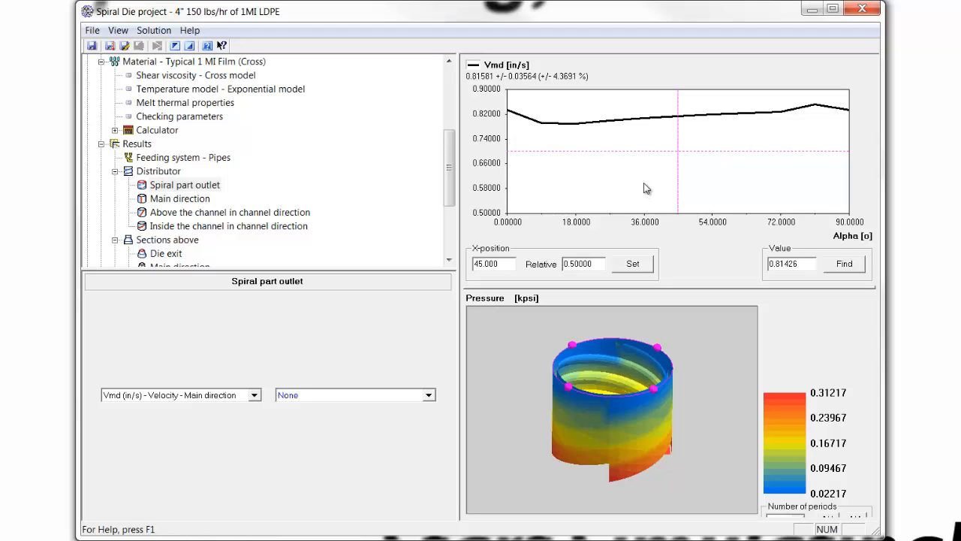
Trace the along-spiral flow curve inside the channel in channel direction, and plot the leakage flow there.
click(174, 227)
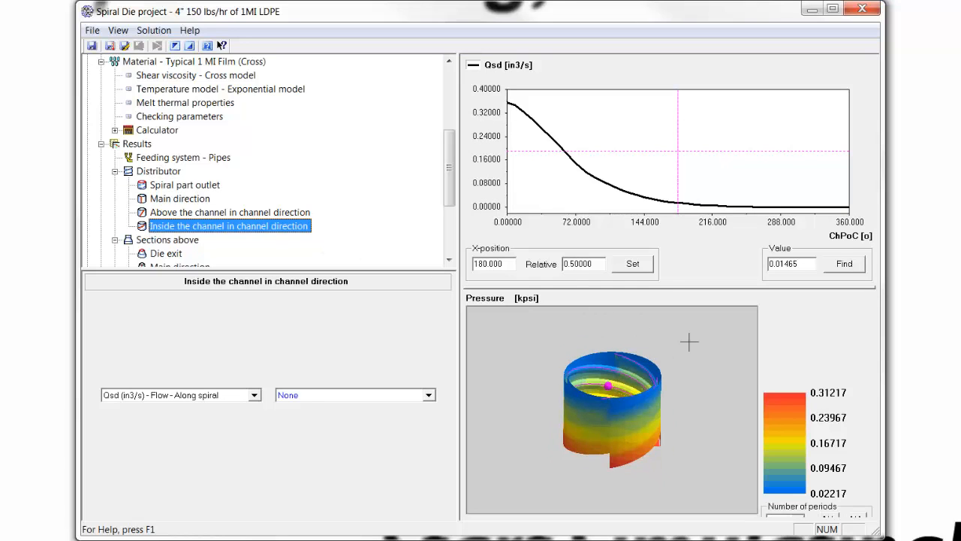
click(513, 107)
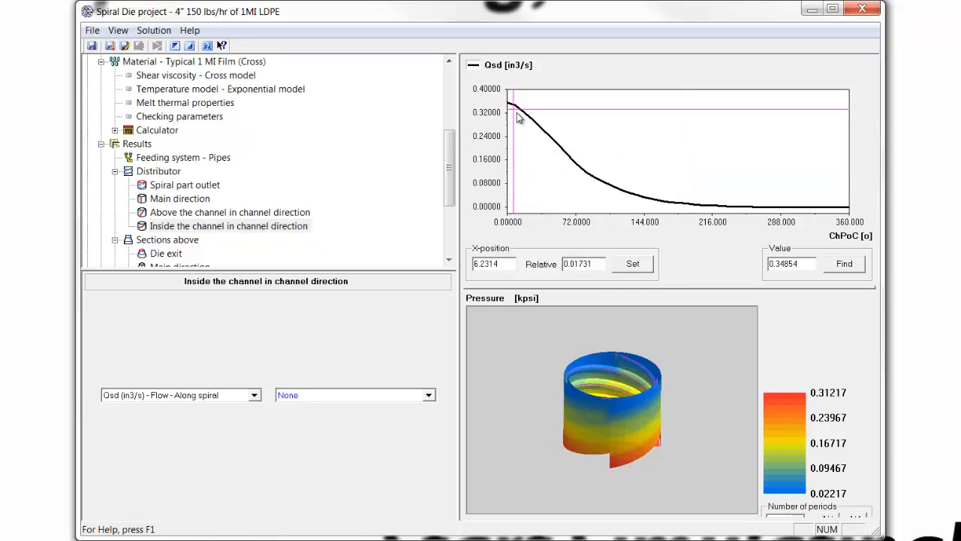
mouse_move(516, 116)
mouse_down()
mouse_move(521, 135)
mouse_move(647, 196)
mouse_move(817, 195)
mouse_move(652, 196)
mouse_up()
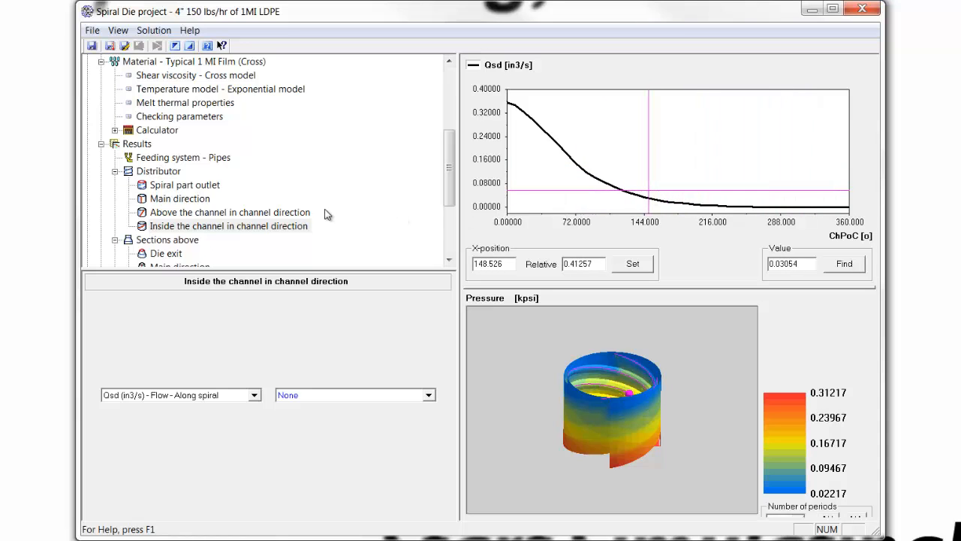
click(255, 396)
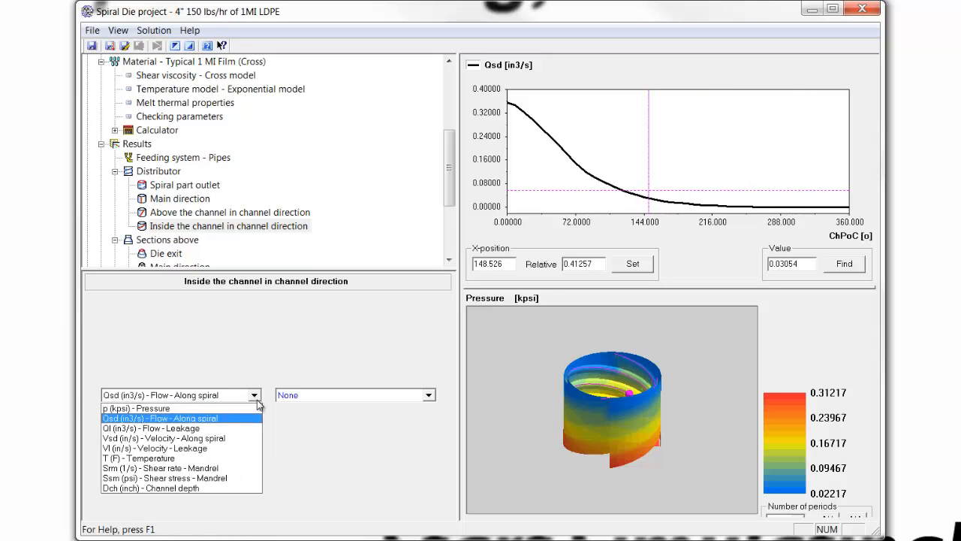
click(204, 431)
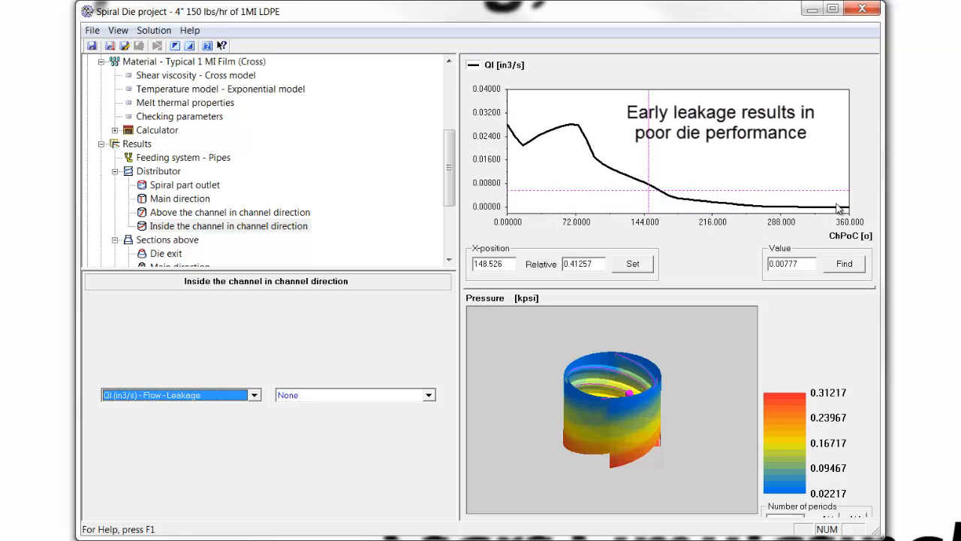
Plot the mandrel shear stress inside the channel and trace where the curve meets the shaded band's upper limit.
click(254, 396)
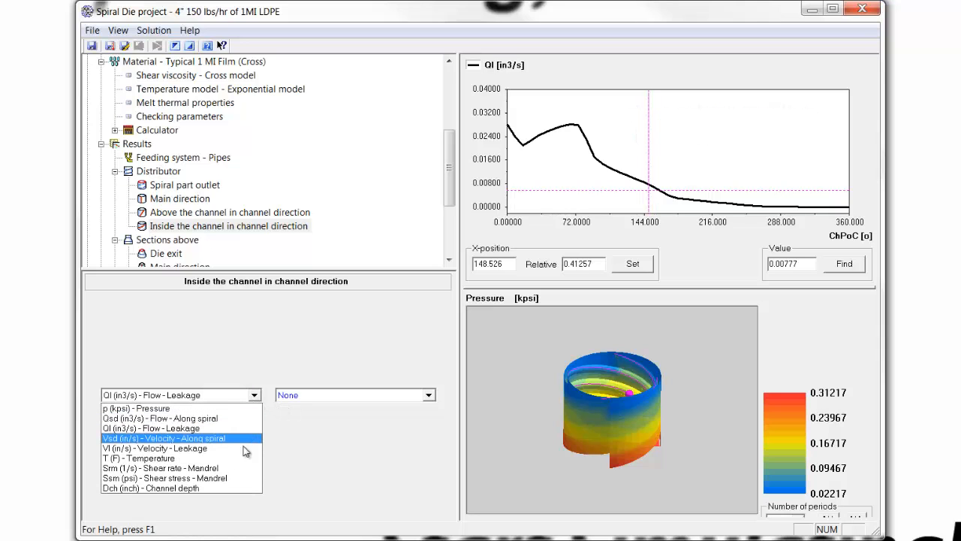
click(207, 478)
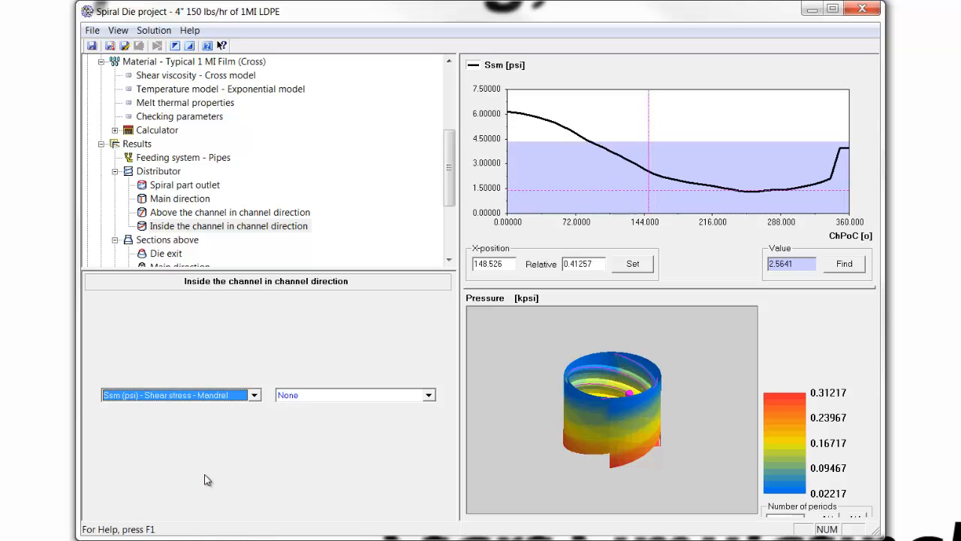
drag(567, 169, 589, 175)
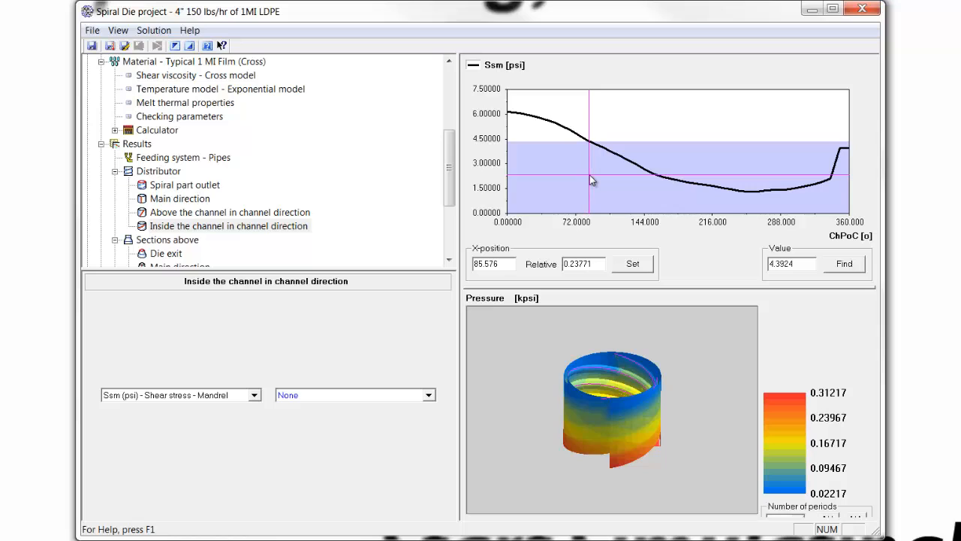
click(589, 175)
drag(585, 173, 590, 175)
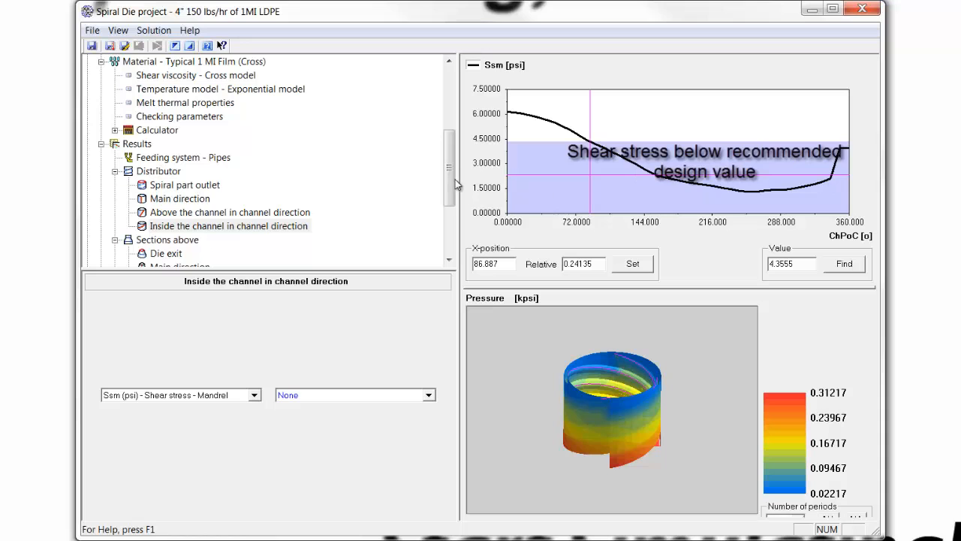
Review the distributor's mandrel gap values and the main-direction flow distribution at the spiral part outlet.
drag(452, 181, 446, 124)
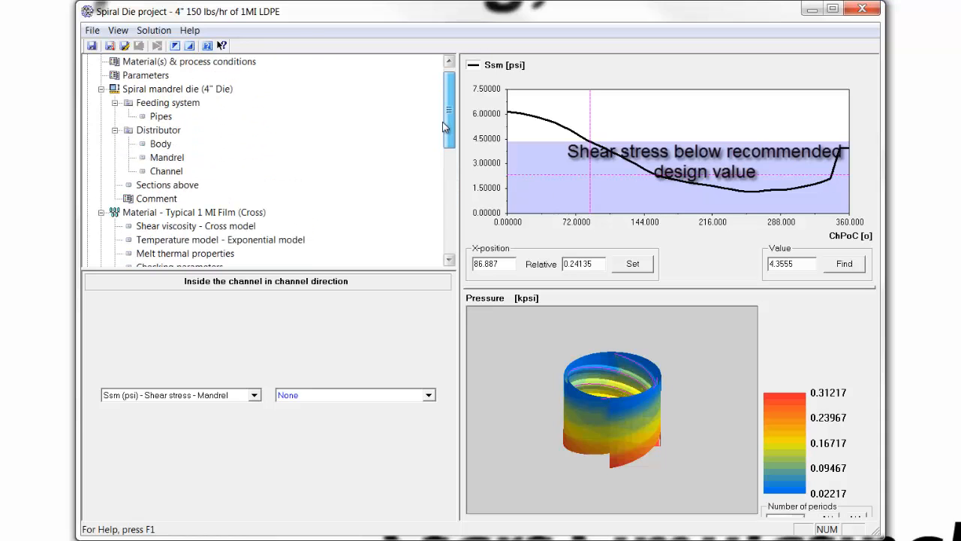
click(167, 158)
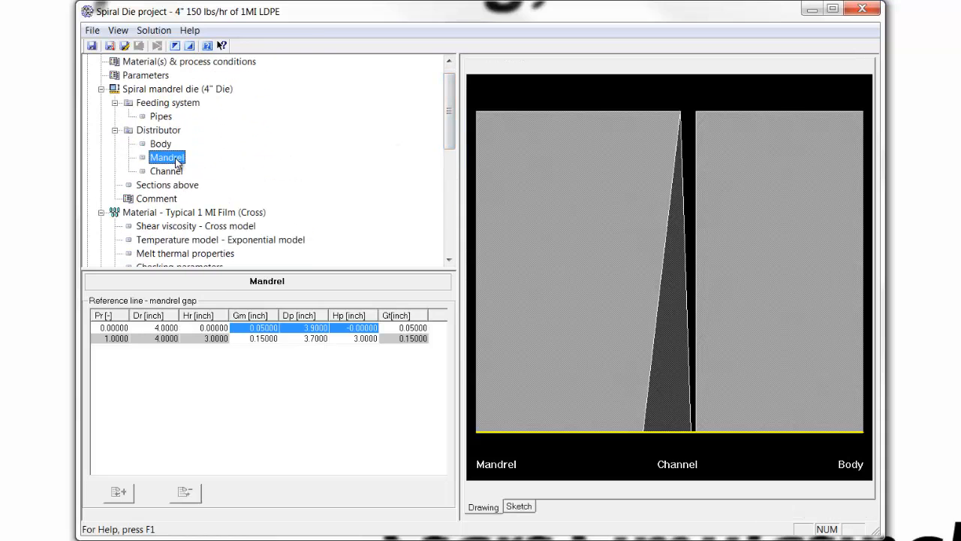
click(274, 328)
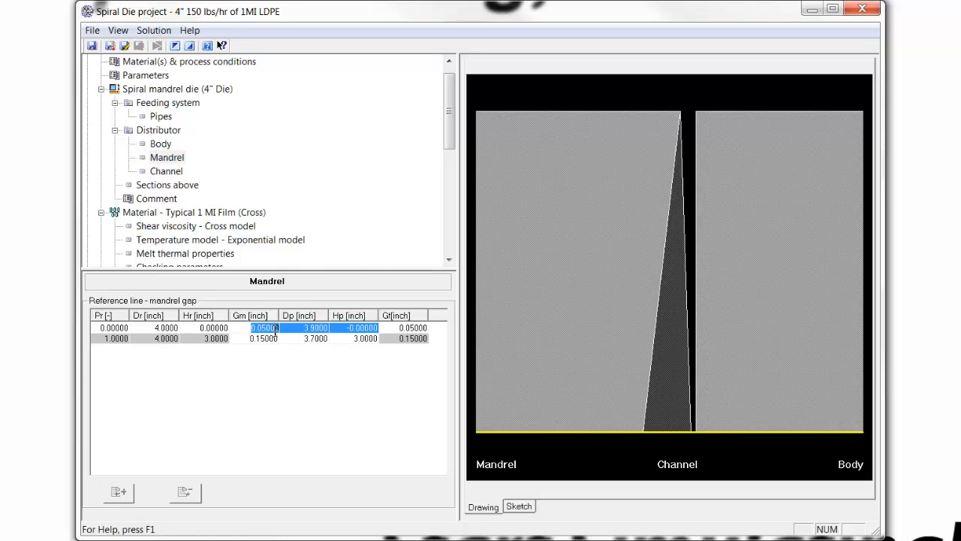
click(187, 240)
scroll(184, 245, down, 2)
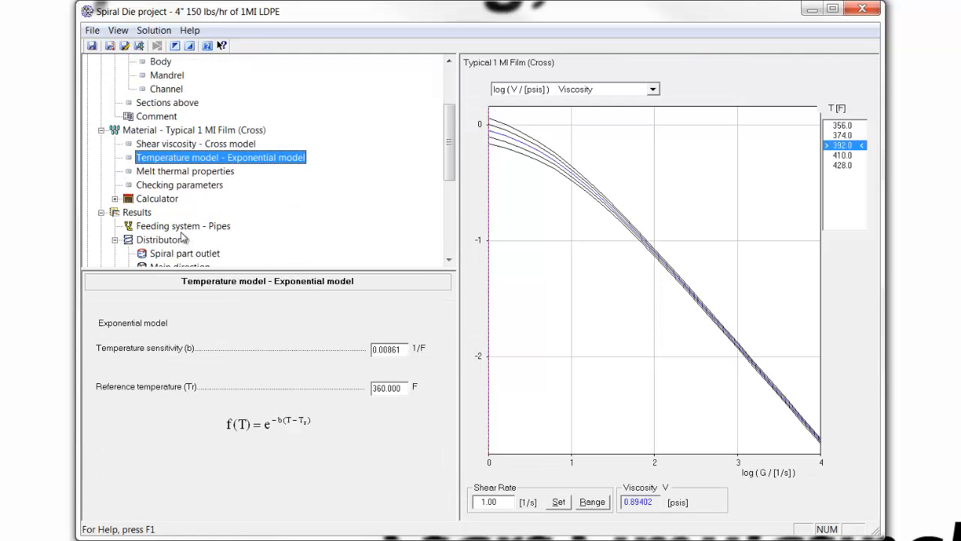
click(172, 253)
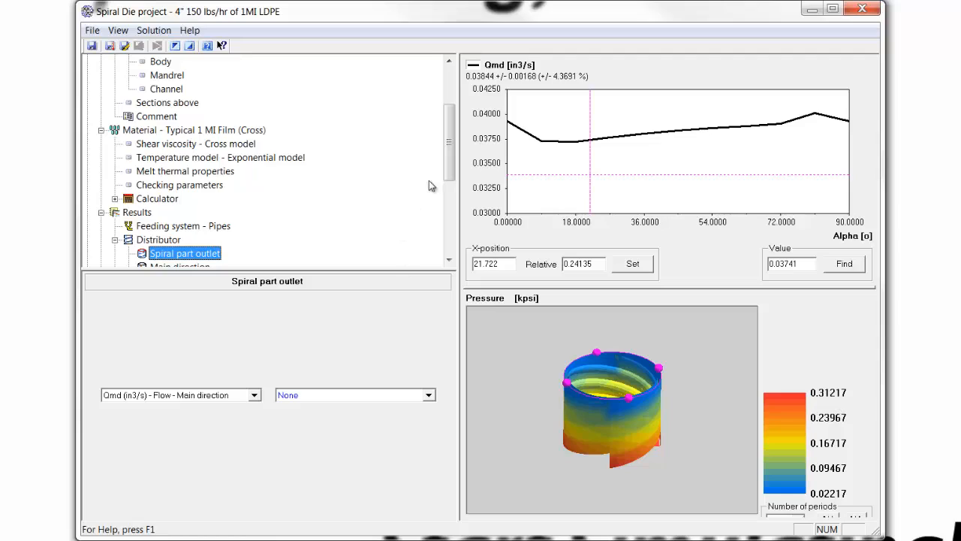
Set the mandrel gap Gm to 0.03 inch at position 0 and 0.10 inch at position 1.
drag(449, 167, 454, 125)
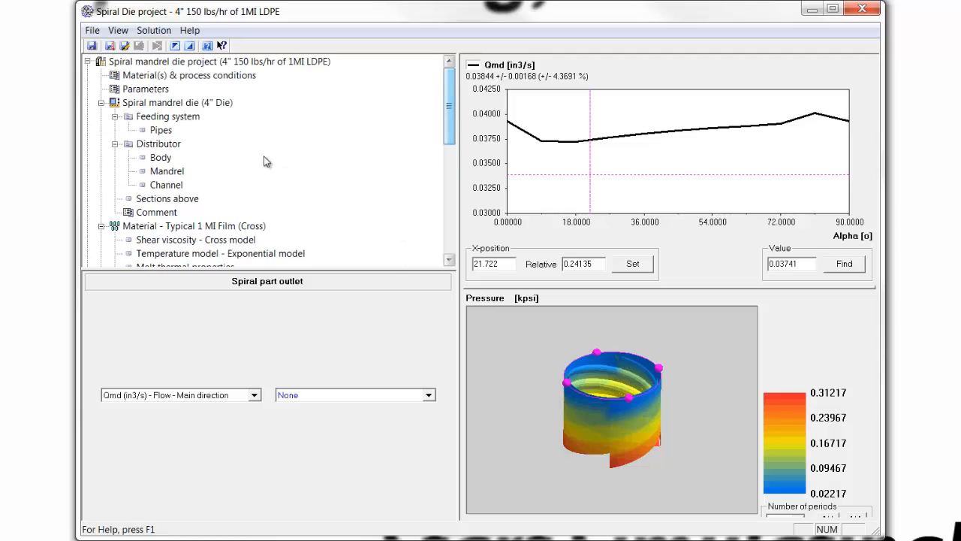
click(168, 172)
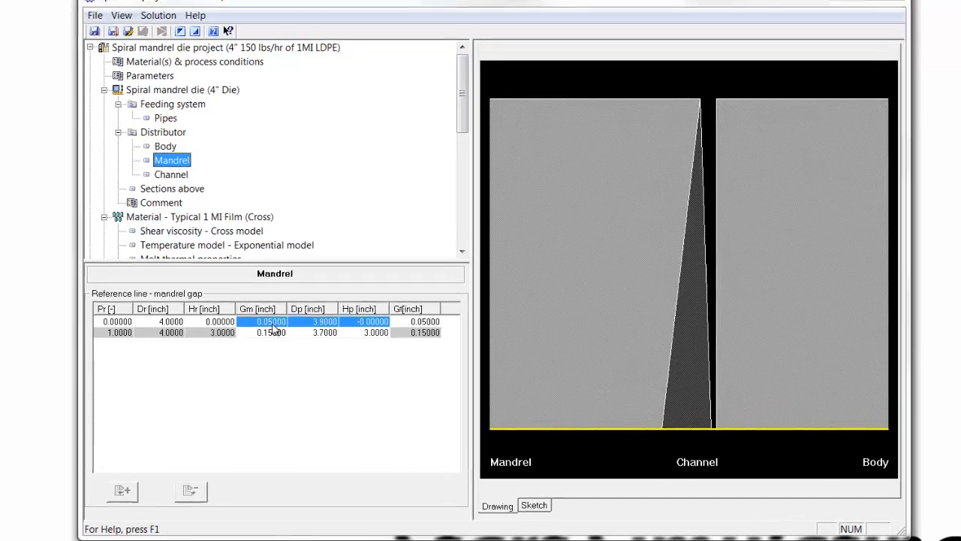
click(283, 322)
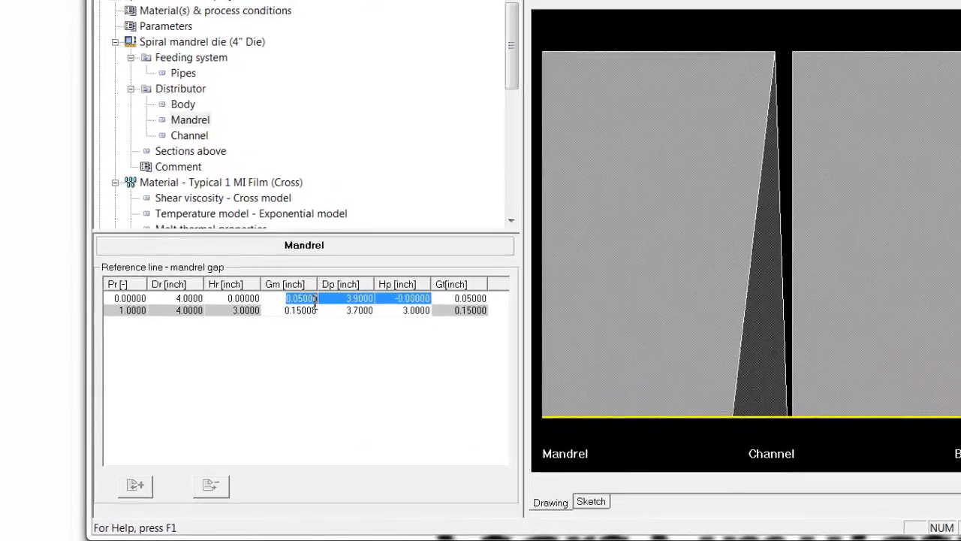
key(BackSpace)
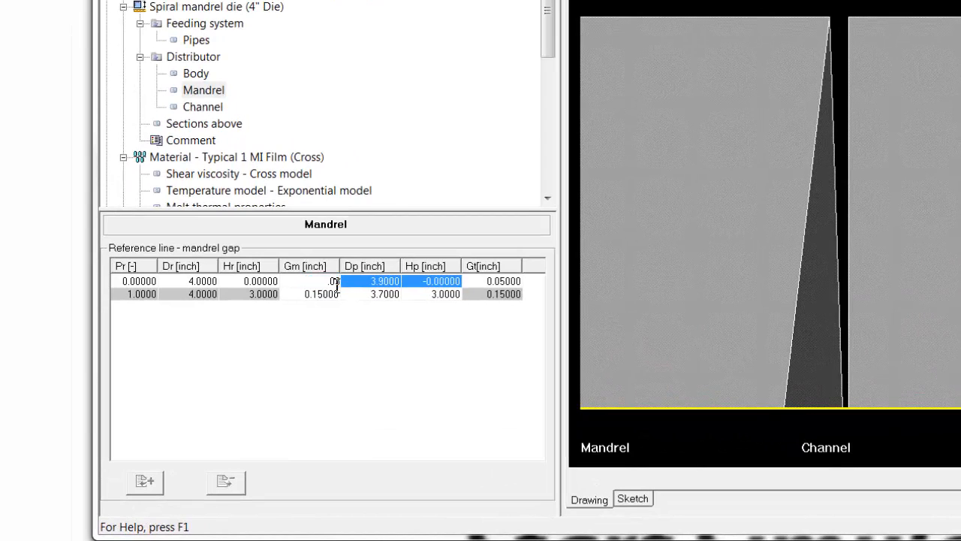
text(0.03)
key(Return)
click(321, 294)
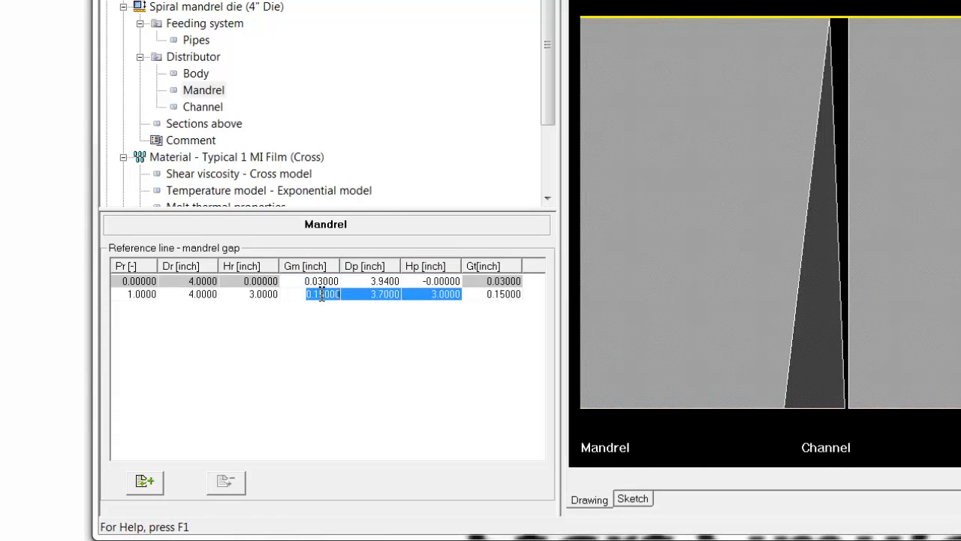
text(0)
key(Return)
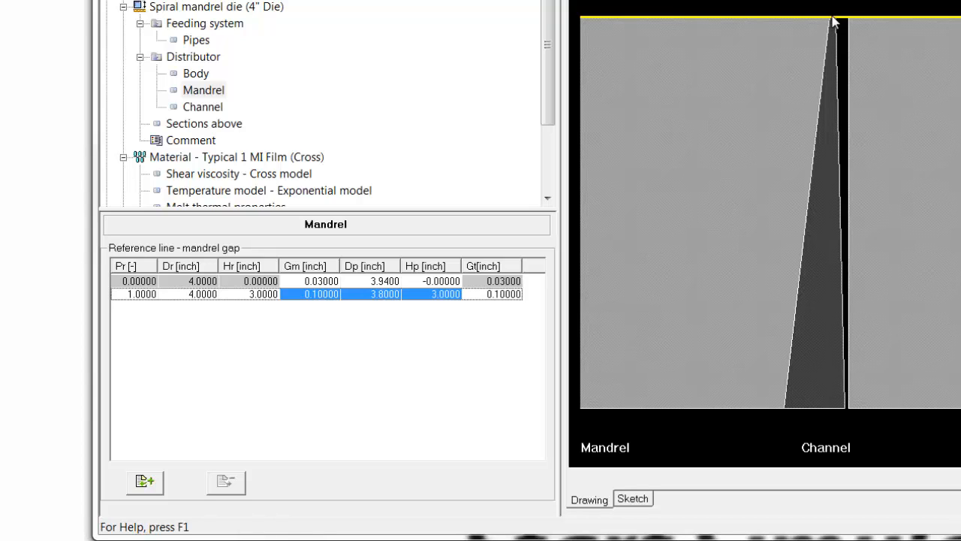
Check the distributor's channel definition and recalculate the spiral mandrel die project with the changed mandrel gaps.
click(215, 110)
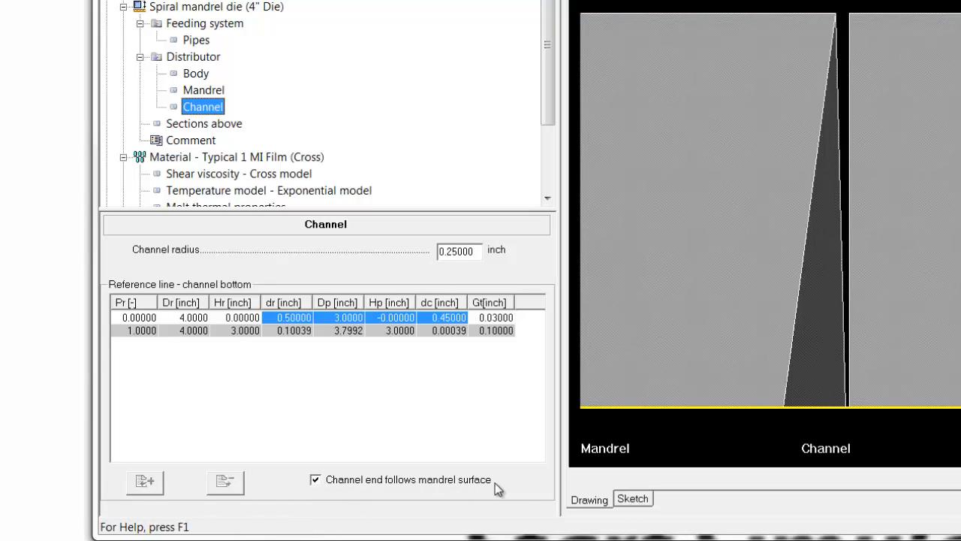
click(218, 0)
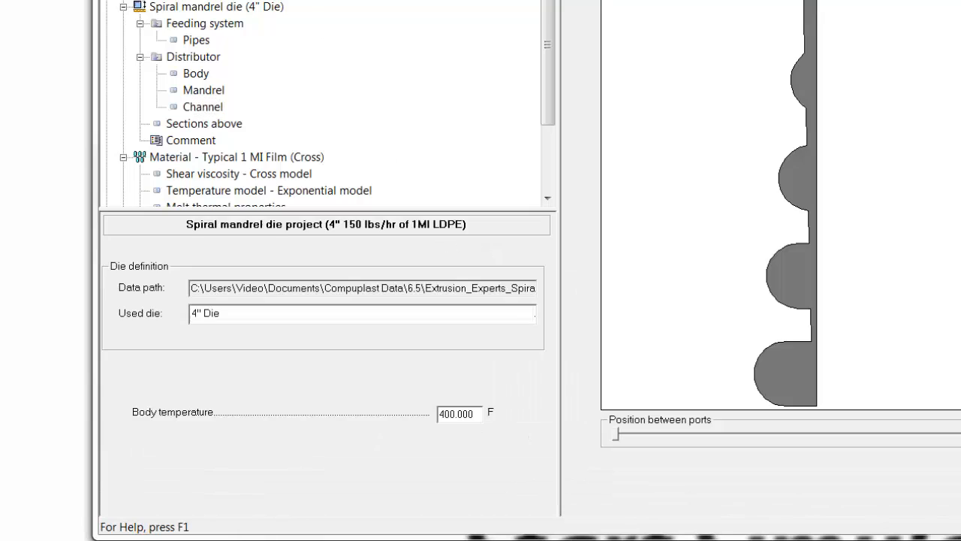
click(300, 0)
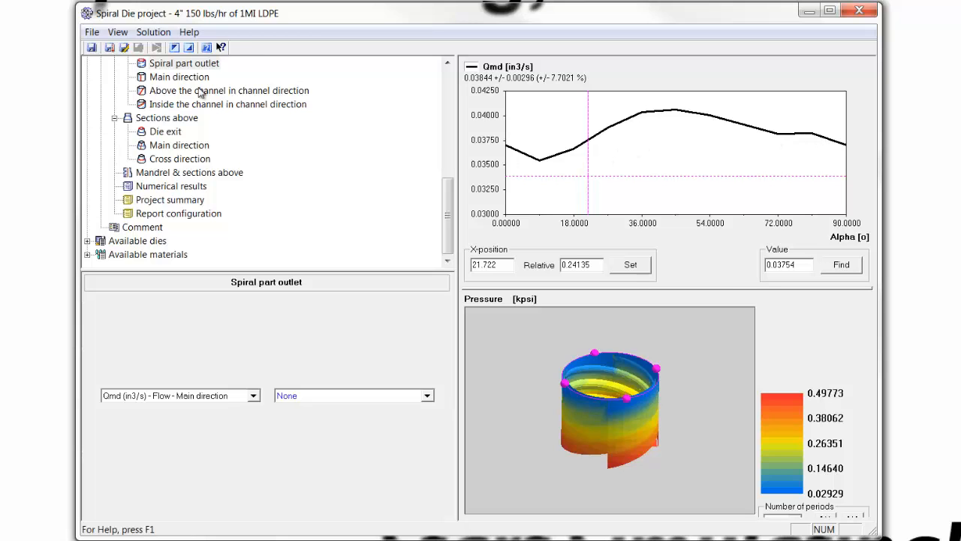
Trace the recalculated mandrel shear stress inside the channel to the shaded band's upper limit, and plot the leakage flow.
click(164, 105)
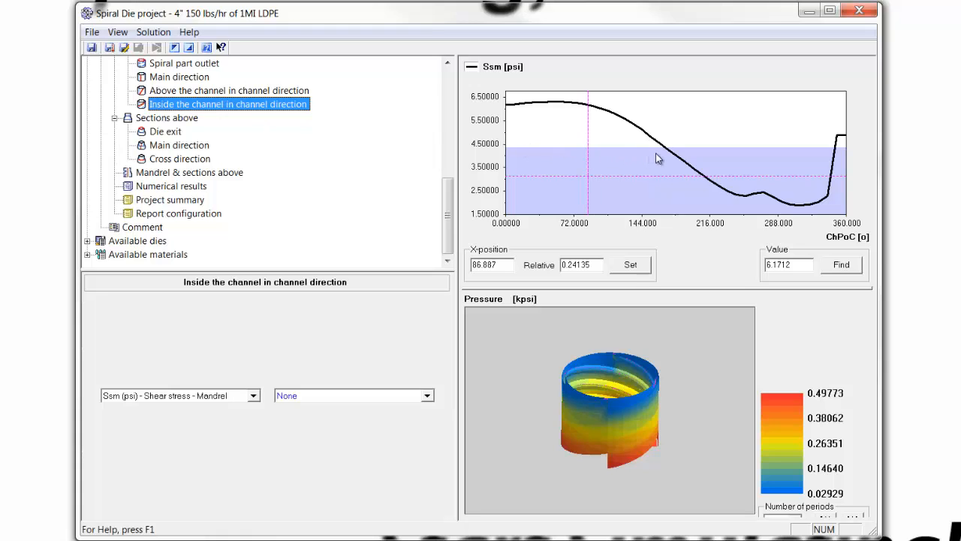
drag(654, 155, 667, 163)
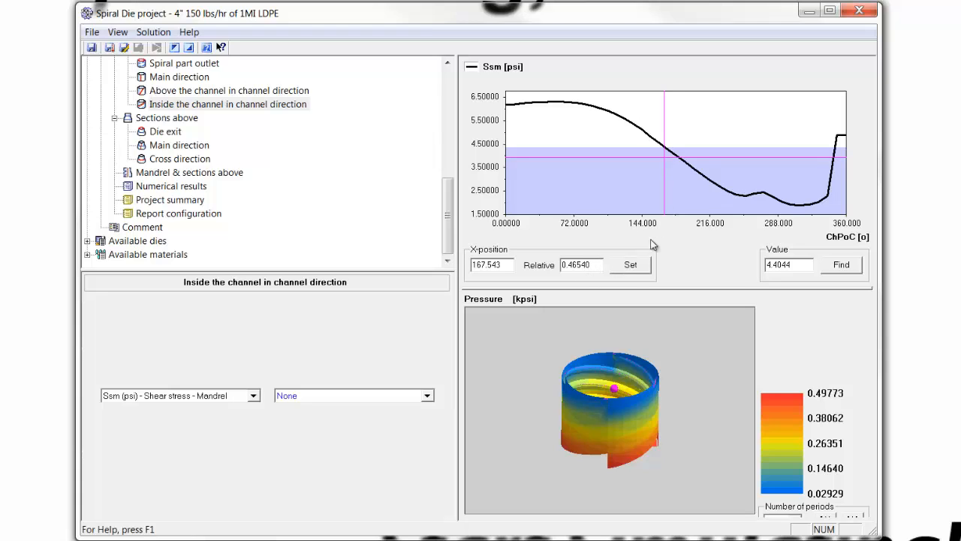
click(670, 167)
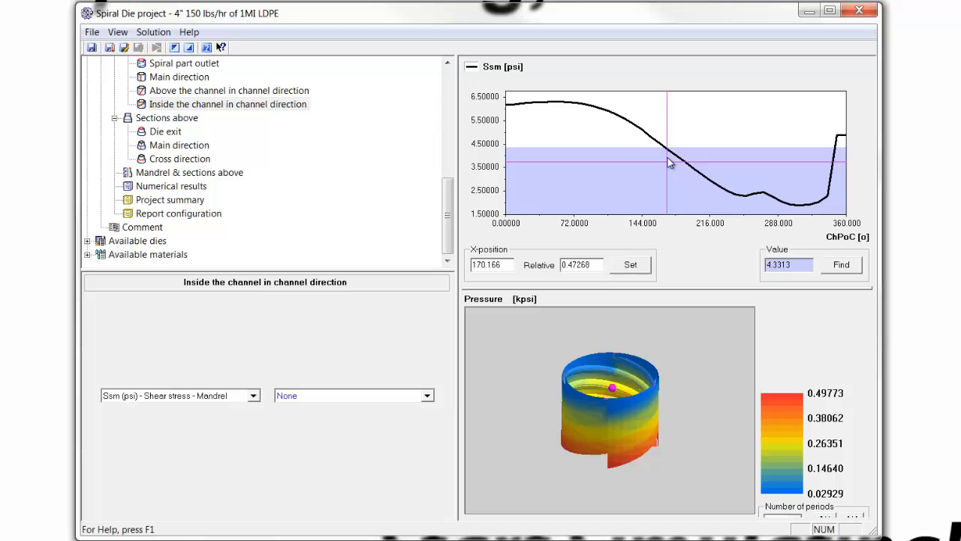
click(253, 396)
click(210, 428)
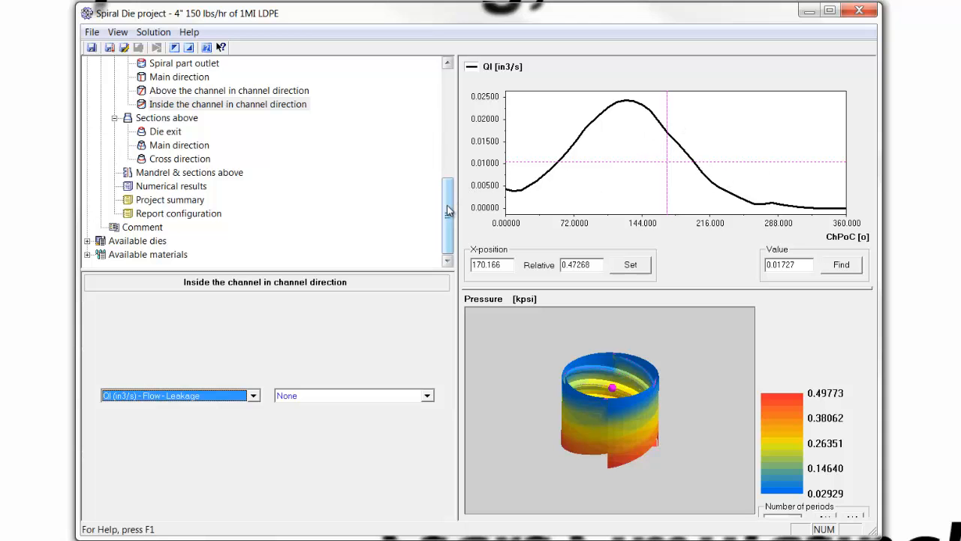
Insert a position between the two mandrel gap positions and set its gap Gm to 0.03 inch.
scroll(454, 159, up, 3)
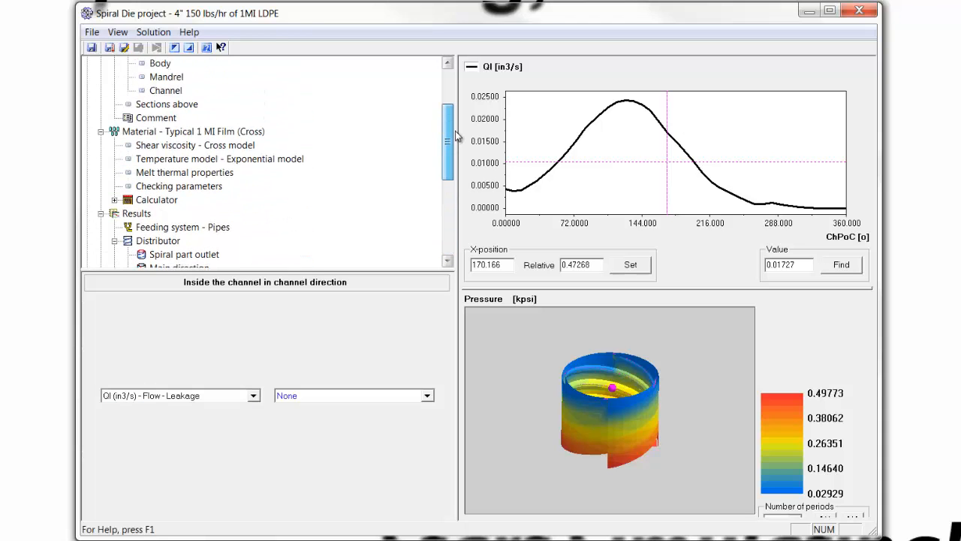
click(169, 78)
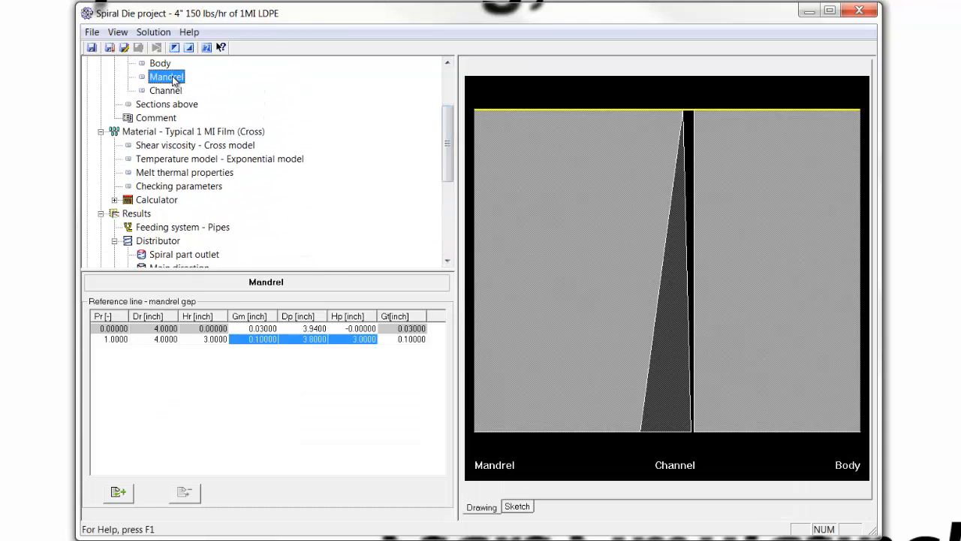
right_click(115, 343)
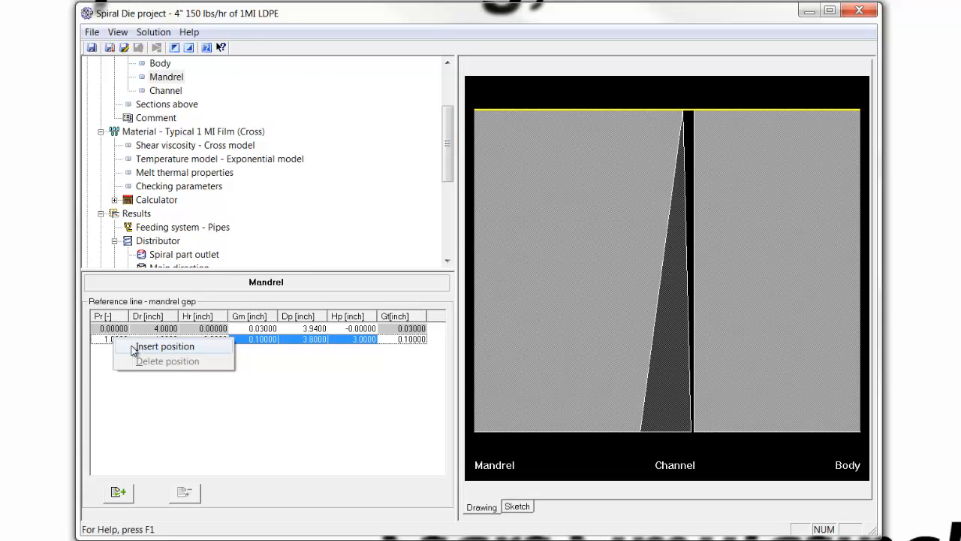
click(165, 346)
click(265, 339)
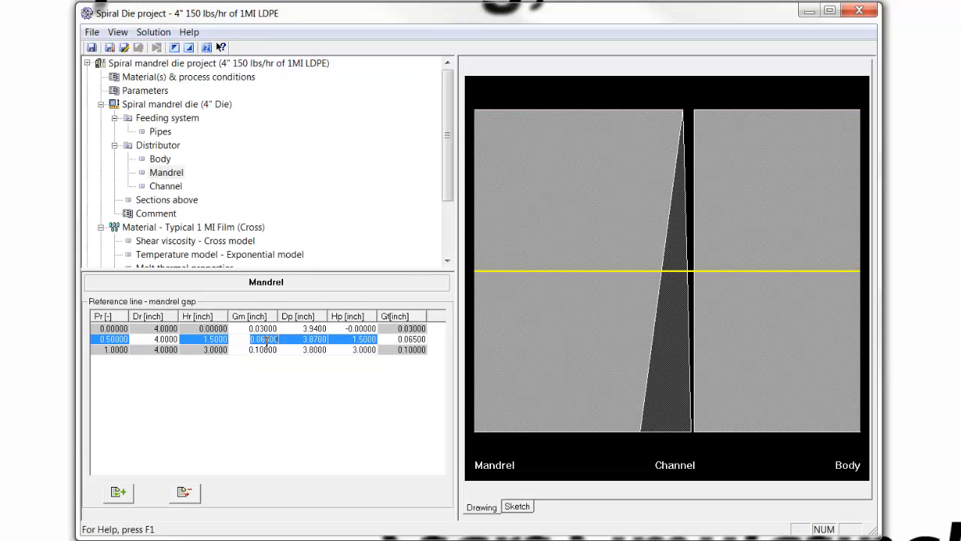
text(0.03)
key(Return)
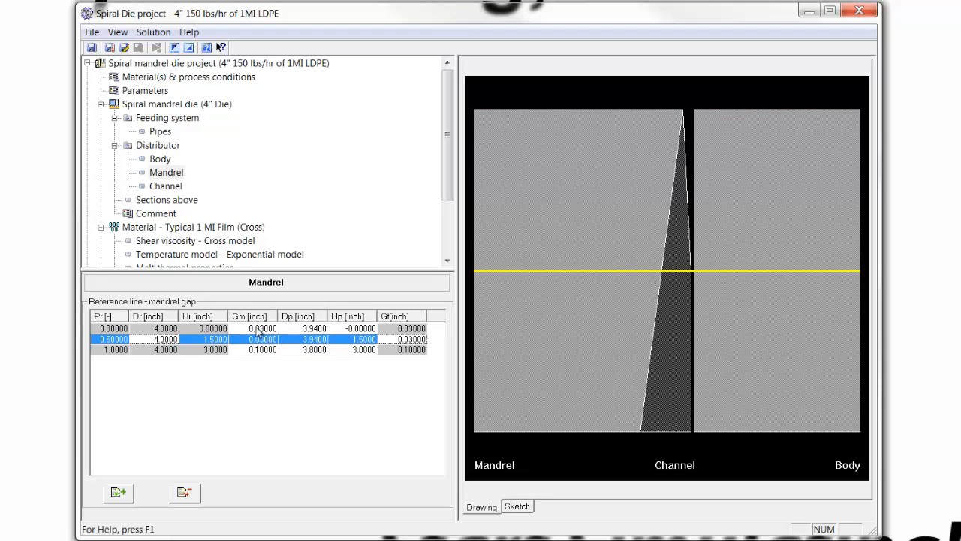
Set the relative position Pr of the inserted mandrel gap position to 0.2.
click(123, 341)
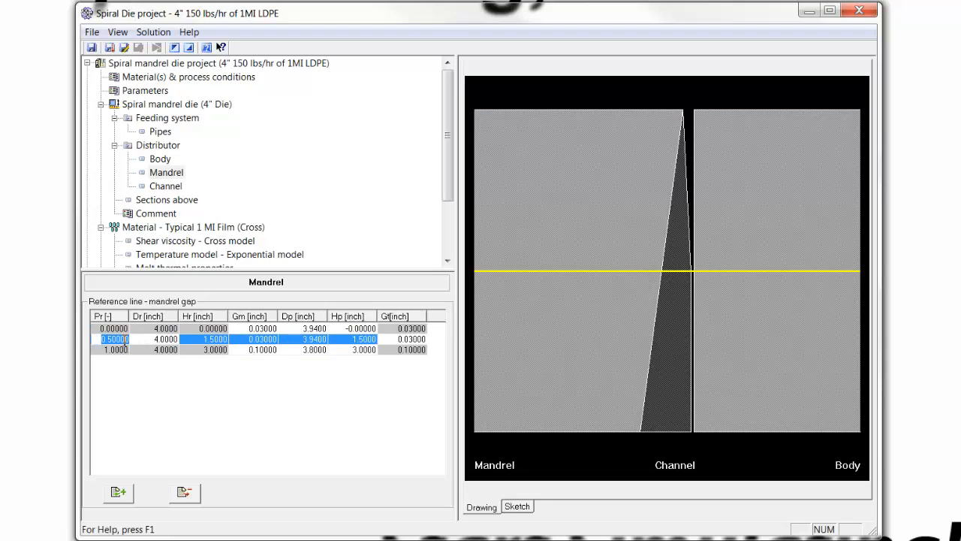
text(0.2)
key(Return)
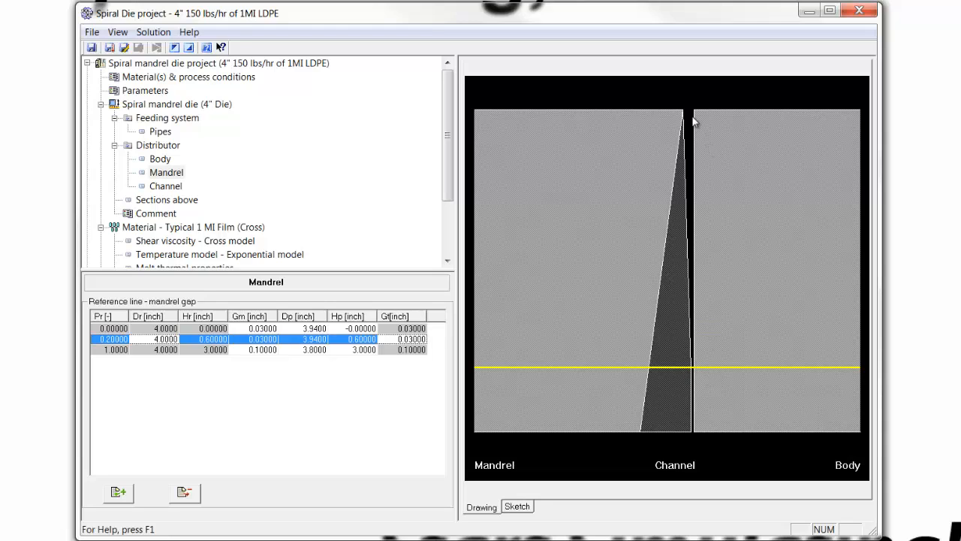
Recalculate the spiral mandrel die project and plot the flow along the spiral inside the channel.
click(148, 66)
click(157, 47)
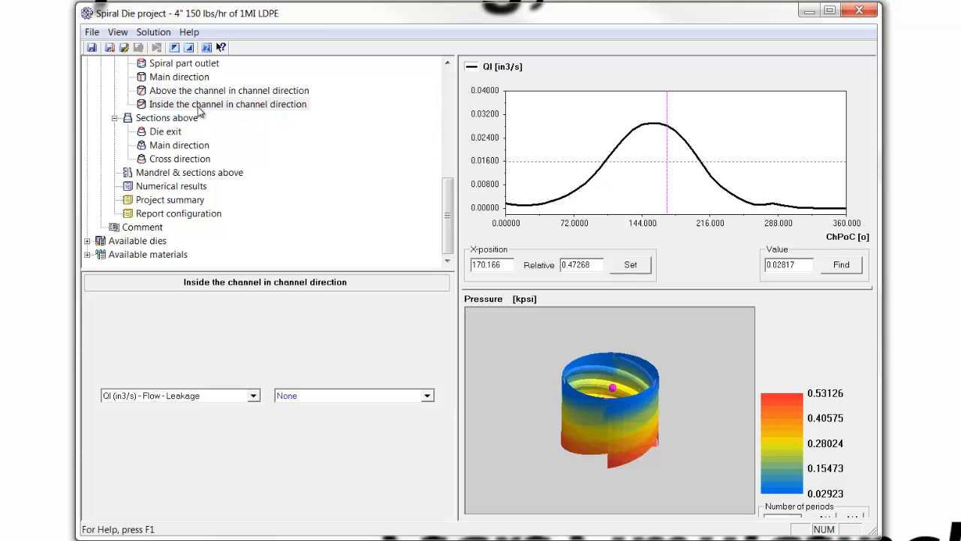
click(254, 397)
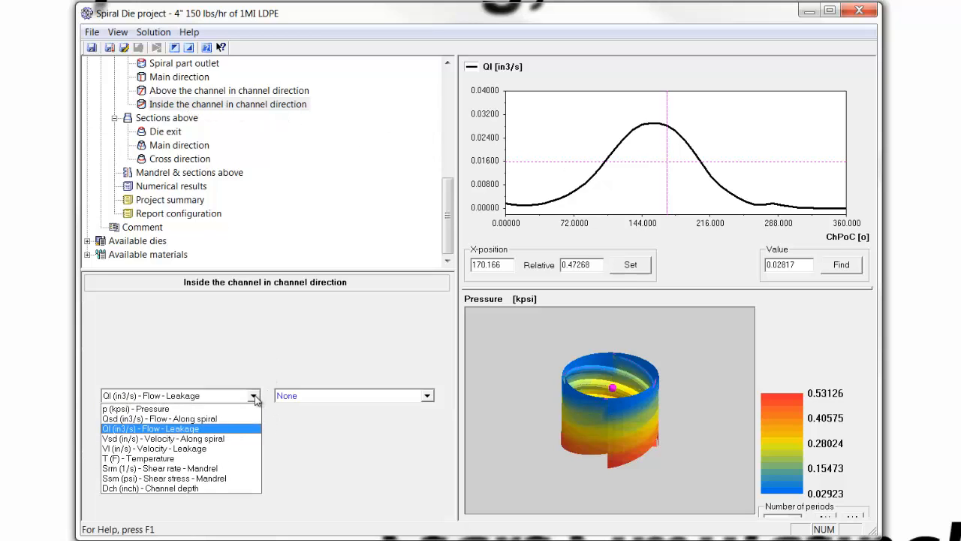
click(211, 418)
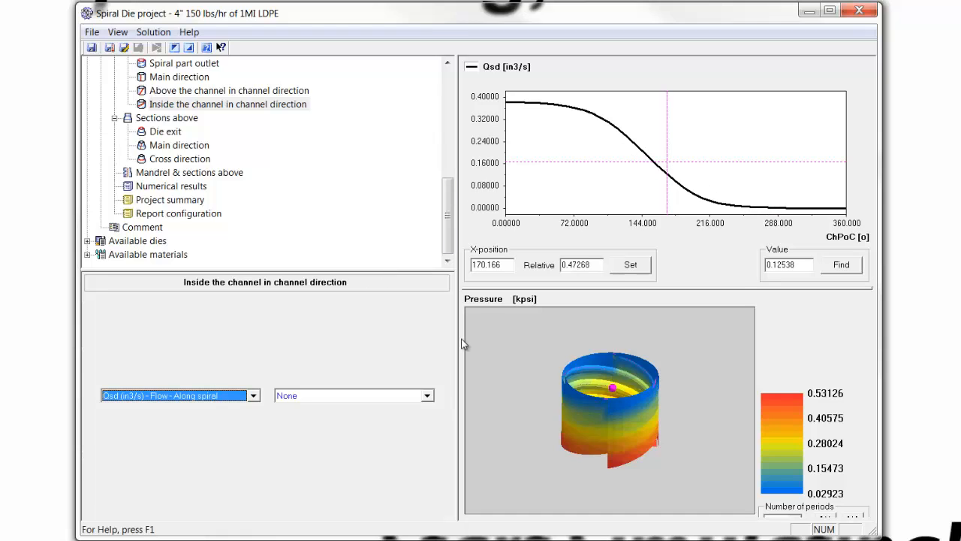
Plot the mandrel shear stress inside the channel and trace the curve to the shaded band's upper limit.
click(255, 400)
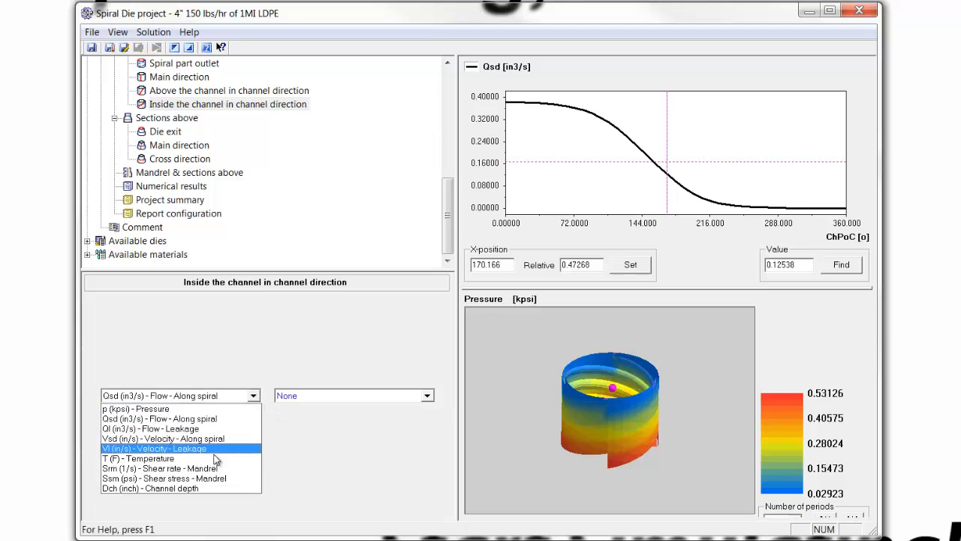
click(211, 477)
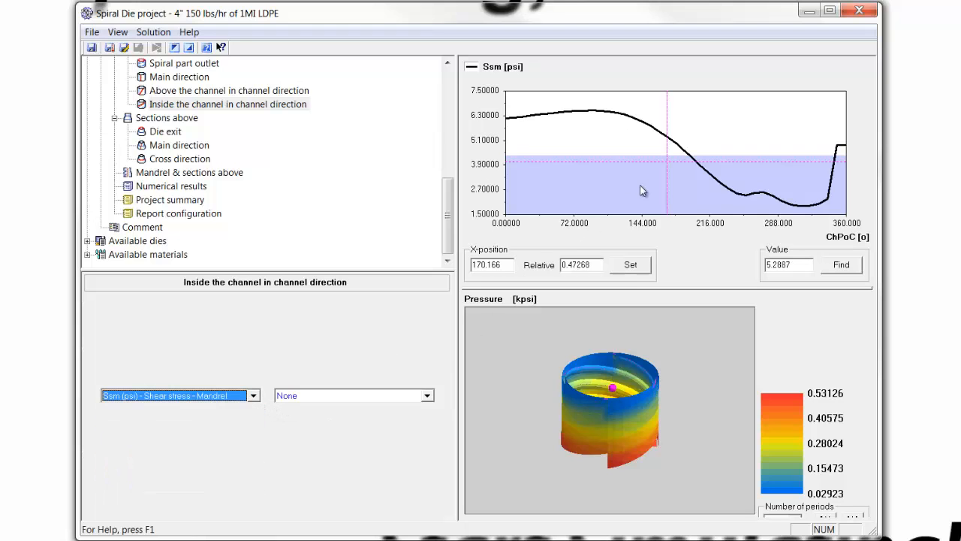
drag(654, 179, 690, 180)
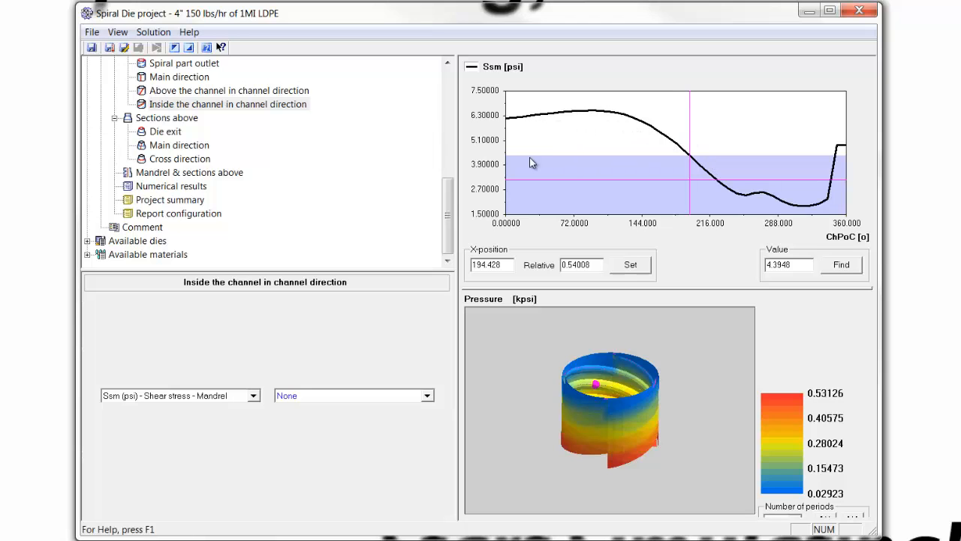
Set the distributor channel's depth dr at the start position (Pr 0) to 0.55 inch.
drag(452, 210, 451, 101)
click(167, 145)
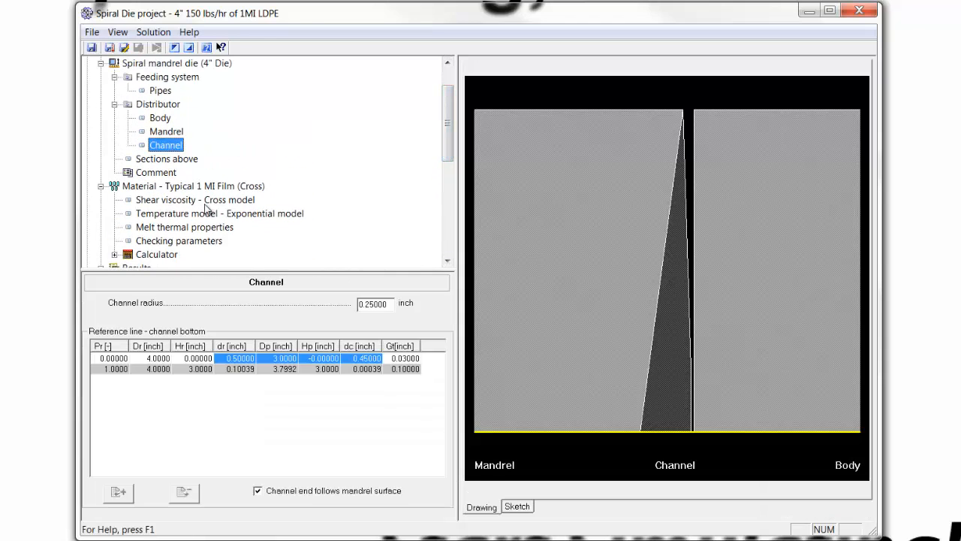
click(254, 360)
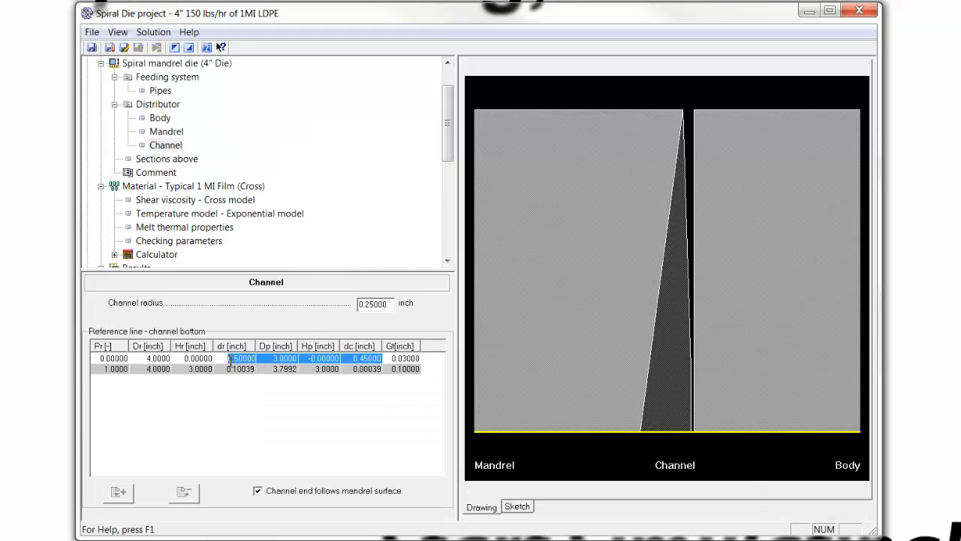
key(BackSpace)
text(.55)
key(Return)
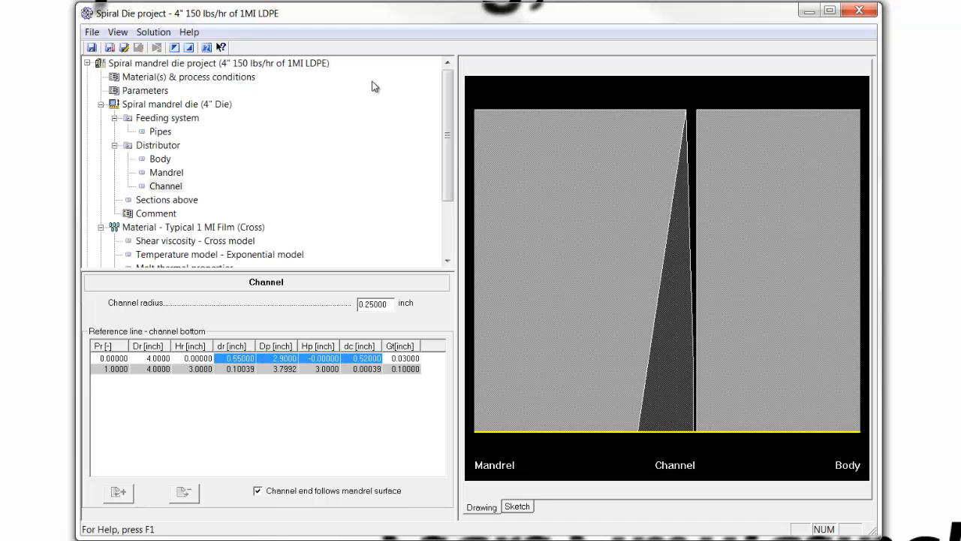
Recalculate the project, and check where mandrel shear stress meets the shaded band's limit and the main-direction flow at the spiral part outlet.
click(136, 64)
click(156, 48)
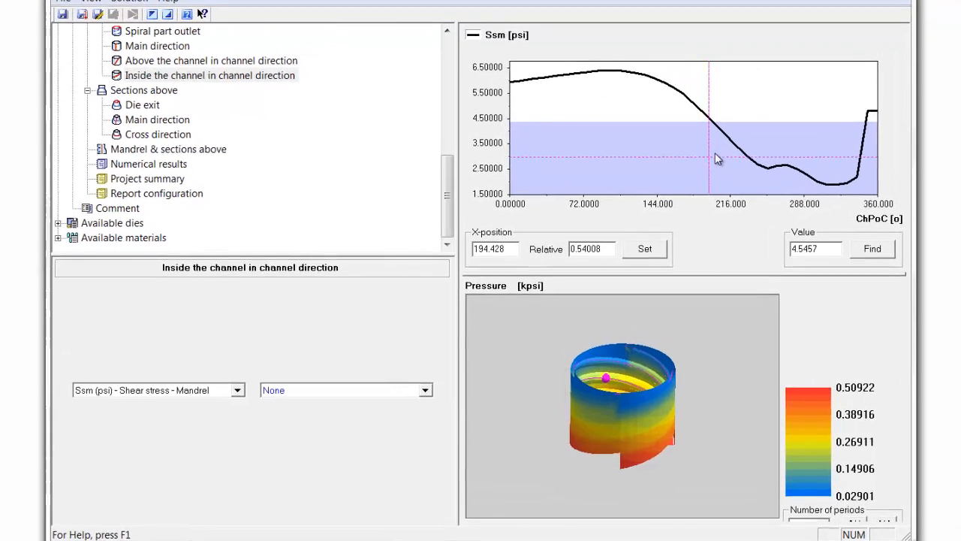
click(694, 172)
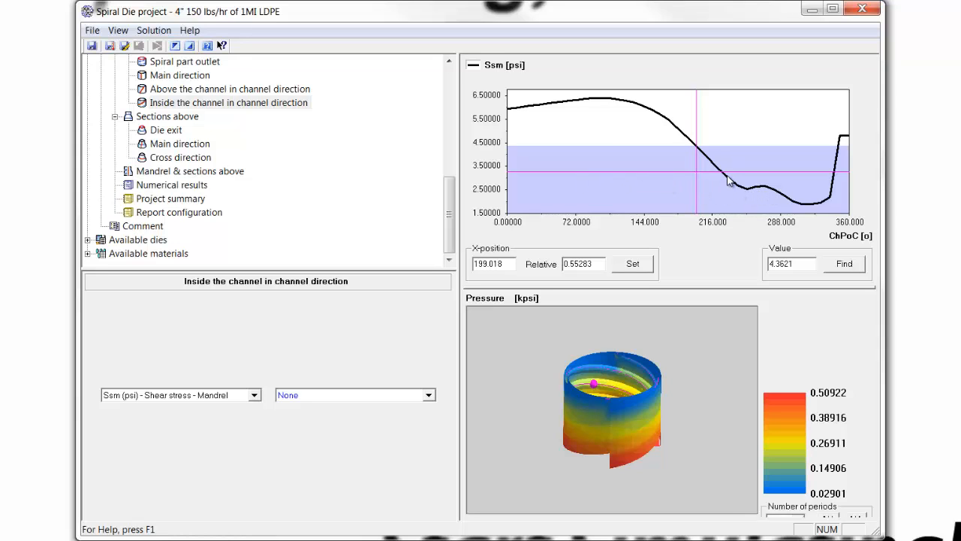
drag(449, 214, 448, 172)
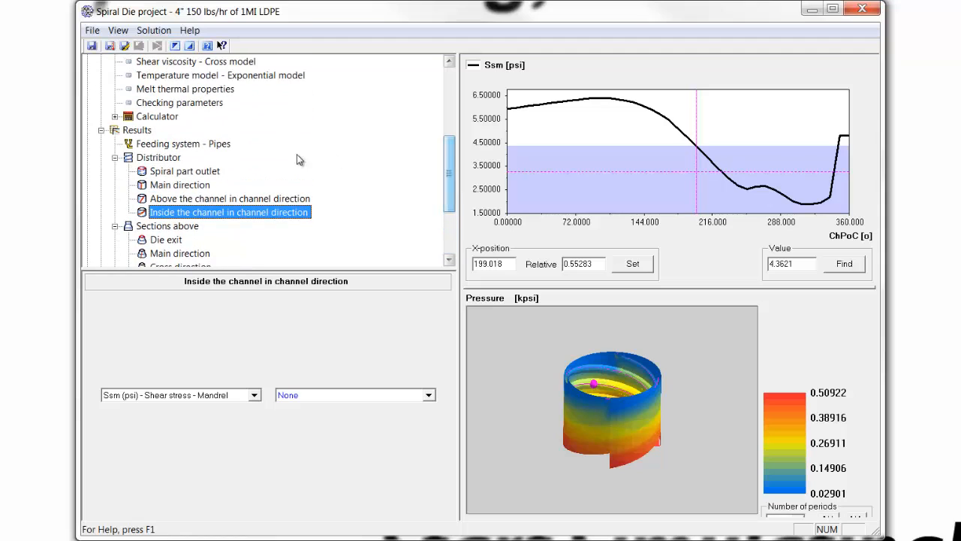
click(190, 172)
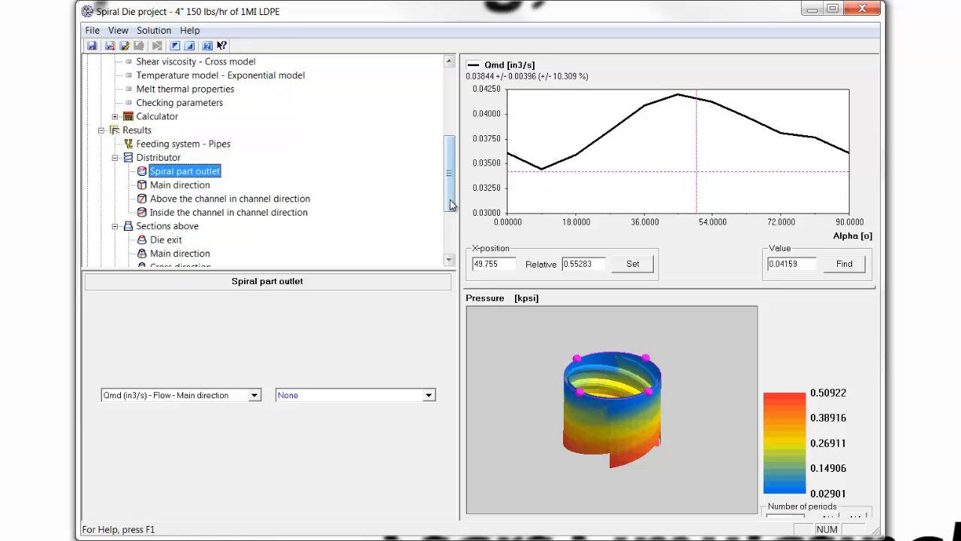
Insert a mandrel gap position before the last one and set its relative position Pr to 0.8.
drag(450, 203, 356, 142)
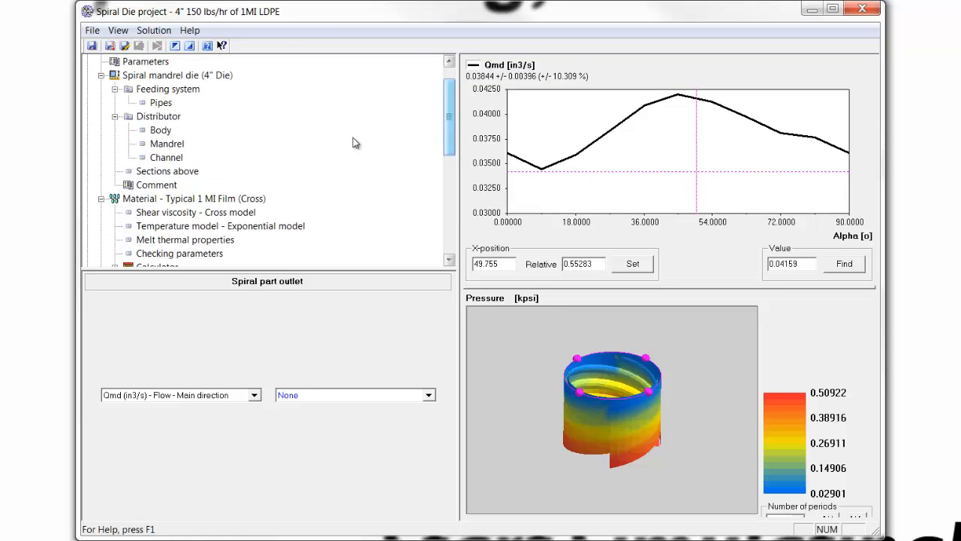
click(174, 145)
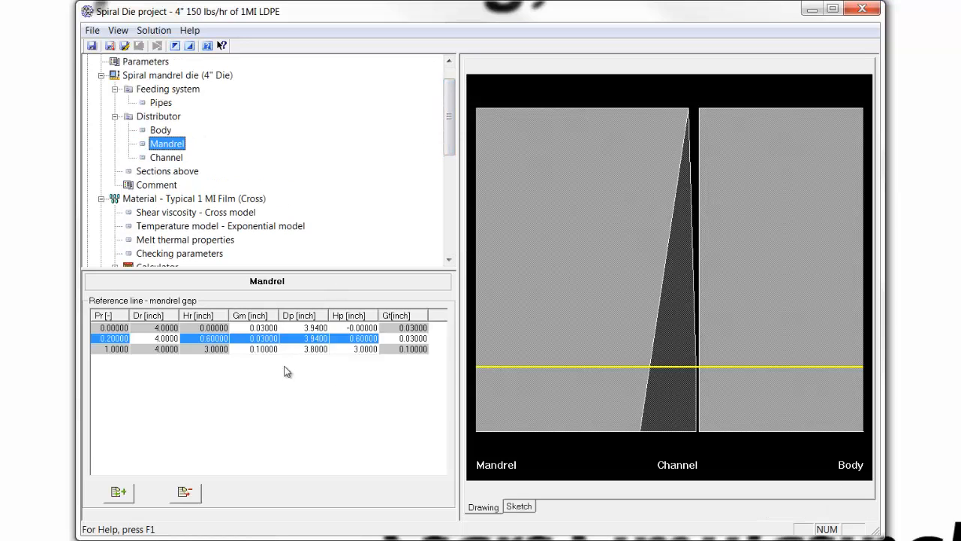
click(121, 351)
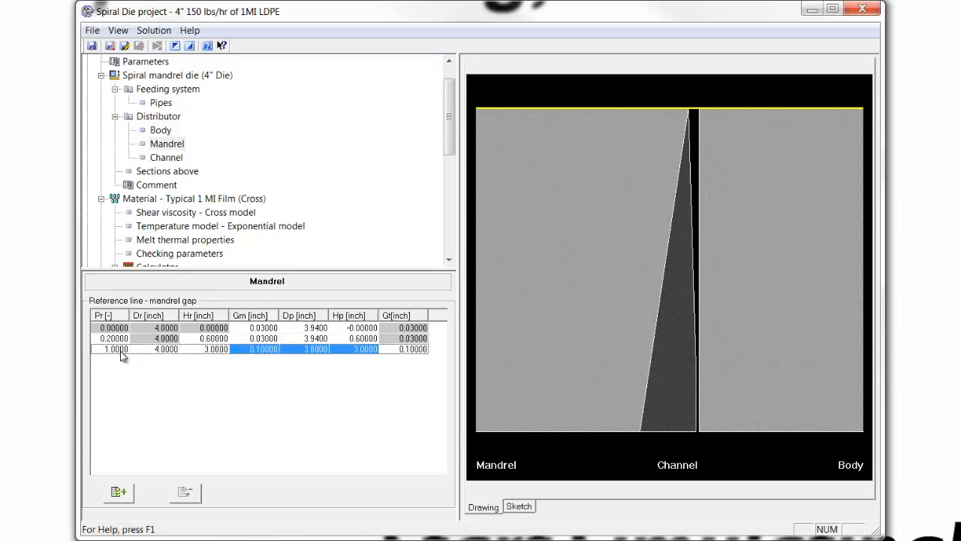
right_click(126, 353)
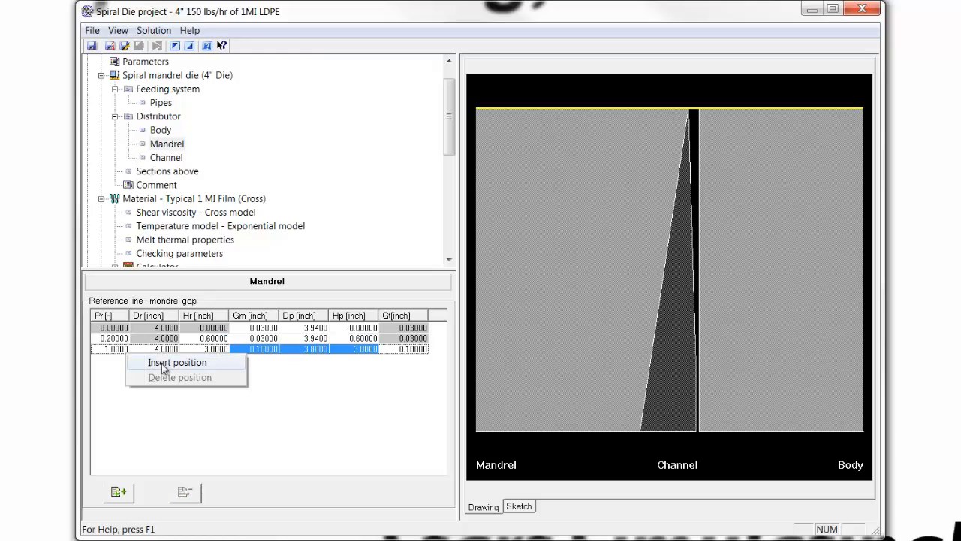
click(161, 364)
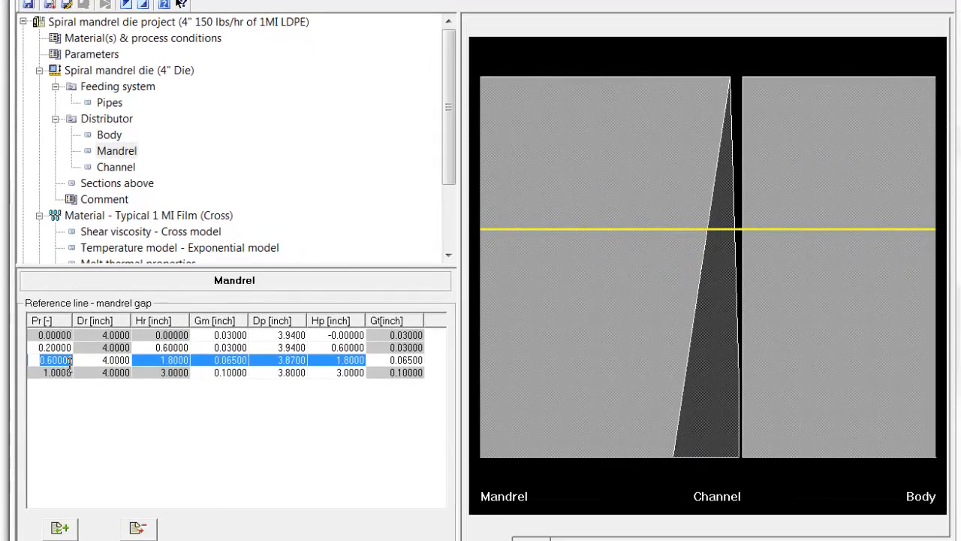
key(BackSpace)
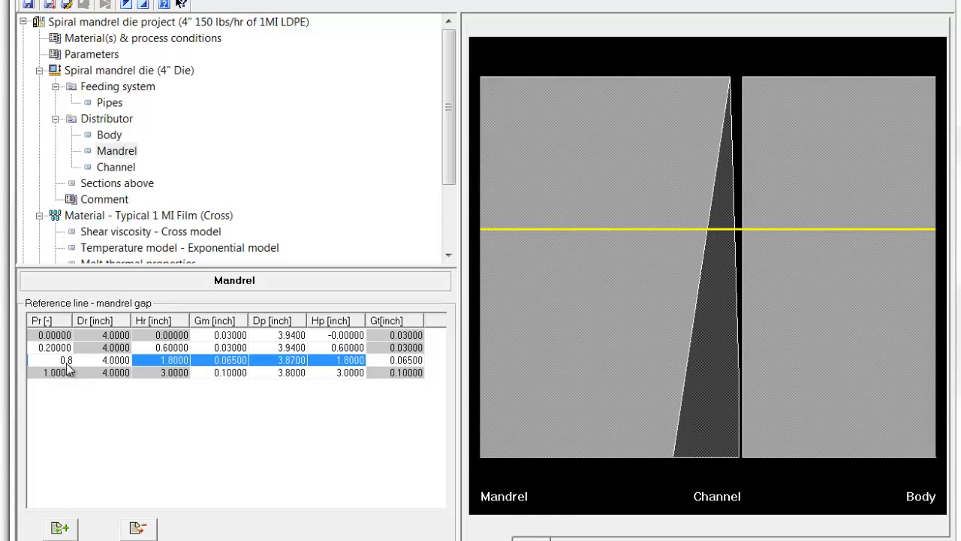
key(Return)
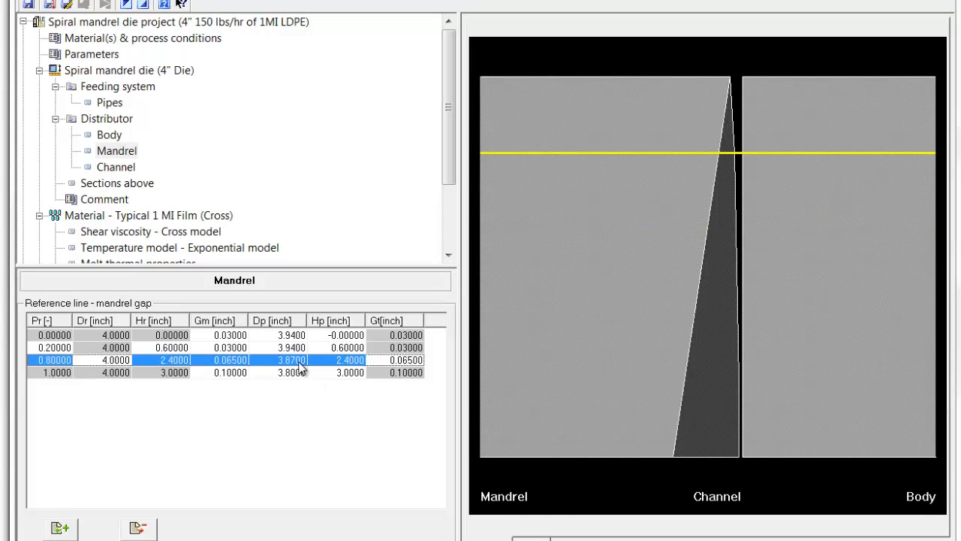
Set the mandrel gap Gm to 0.09 inch at both the 0.8 position and the end position.
click(236, 362)
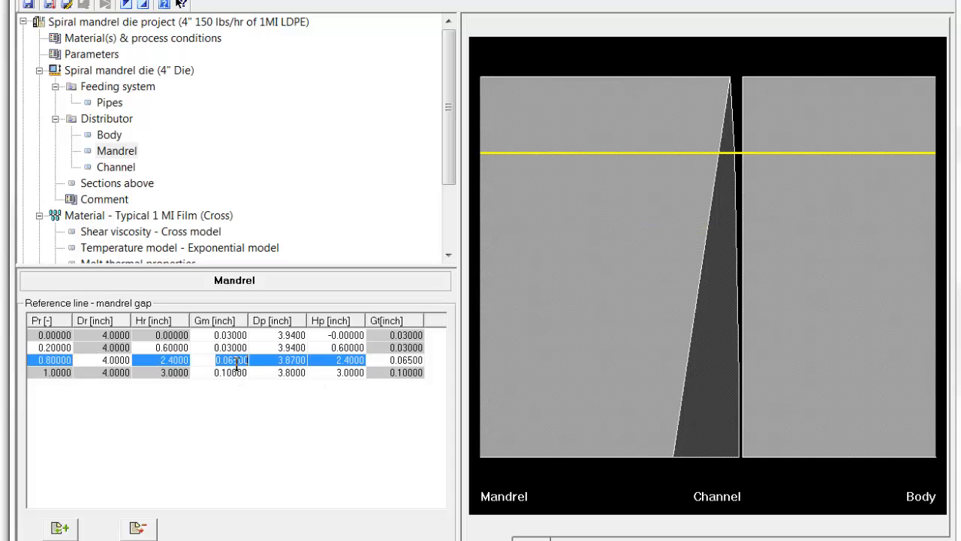
text(0.09)
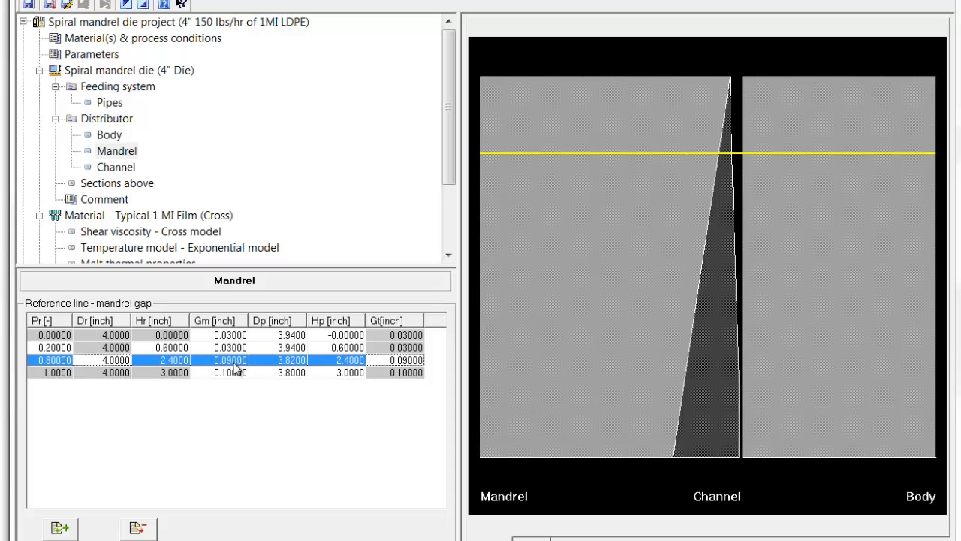
key(Return)
click(234, 373)
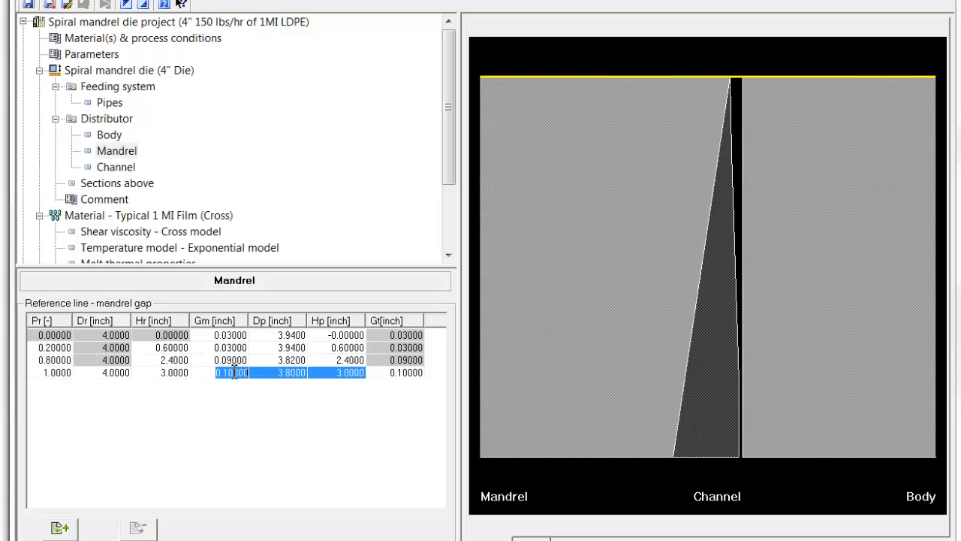
text(0.09)
key(Return)
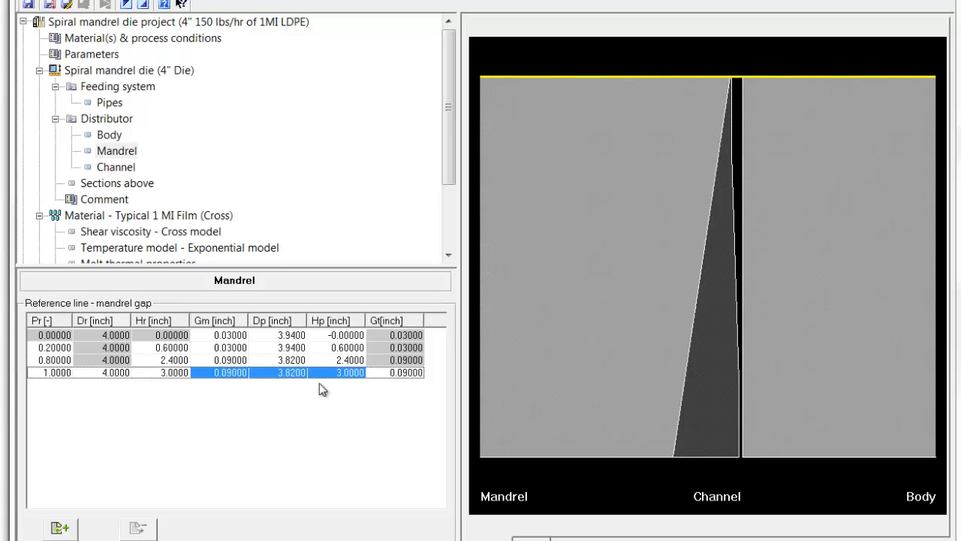
Recalculate the project after checking the channel definition, and review the outlet flow and the mandrel shear stress inside the channel.
click(114, 165)
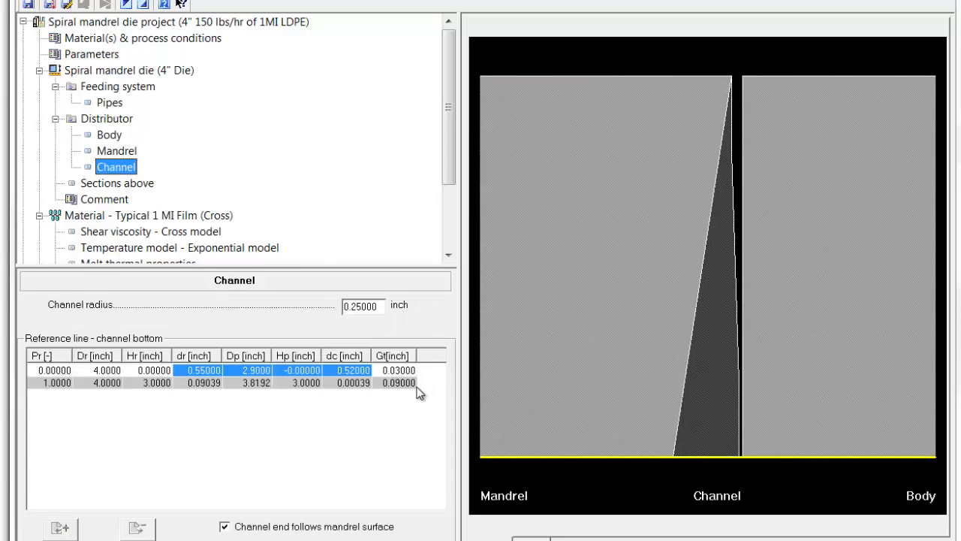
click(135, 25)
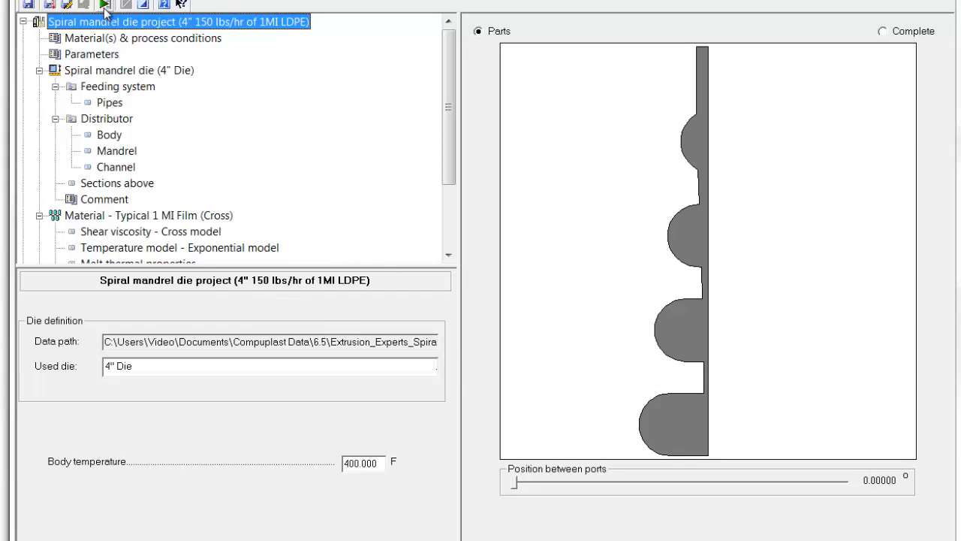
click(105, 4)
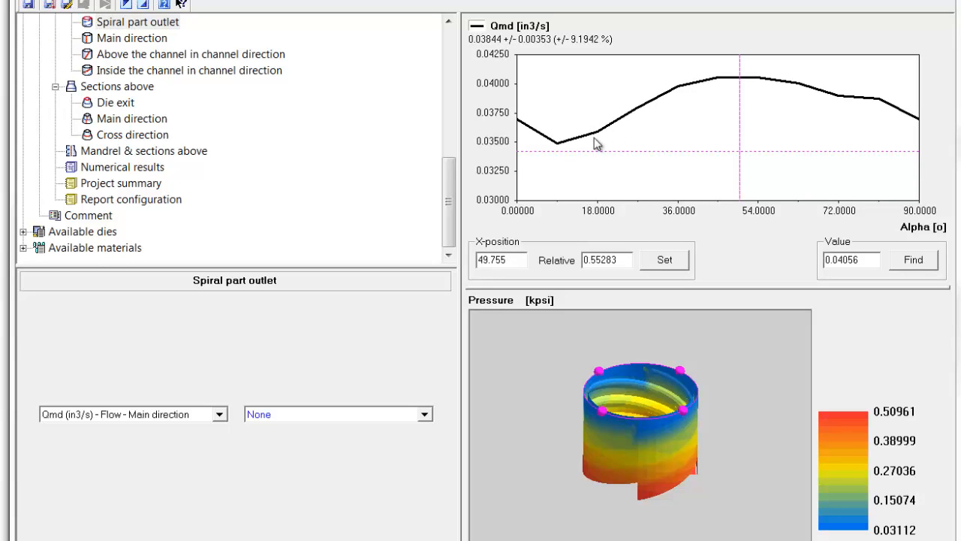
click(118, 71)
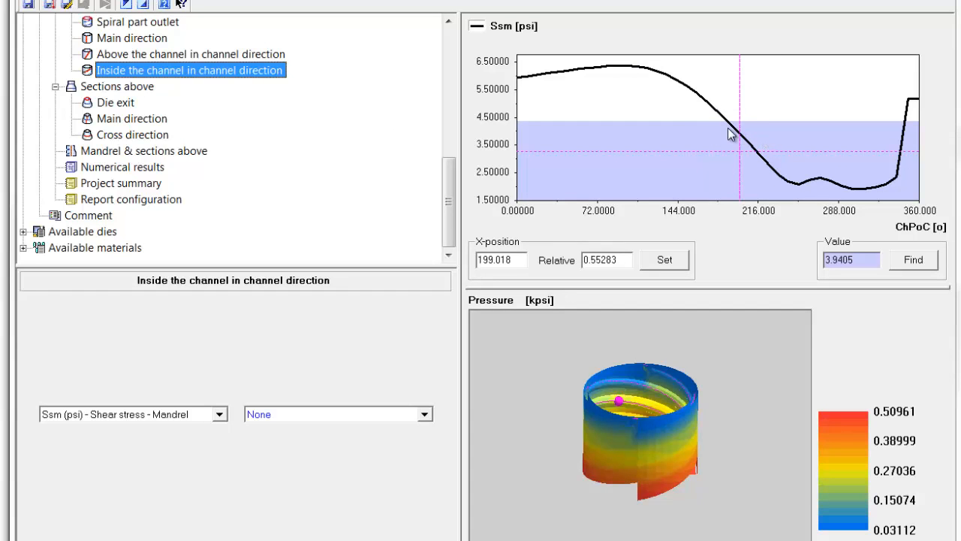
Move the third mandrel gap position to a relative position Pr of 0.85.
drag(449, 199, 451, 65)
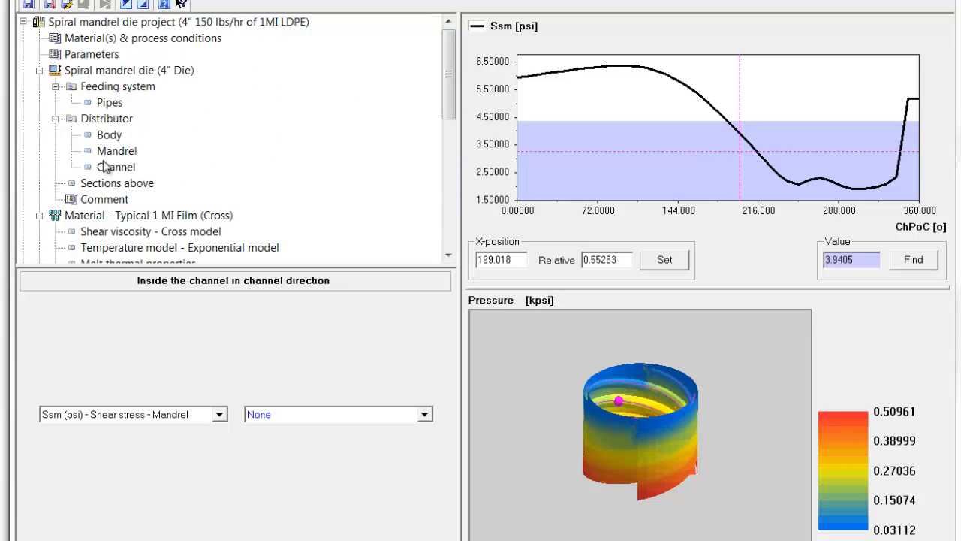
click(112, 150)
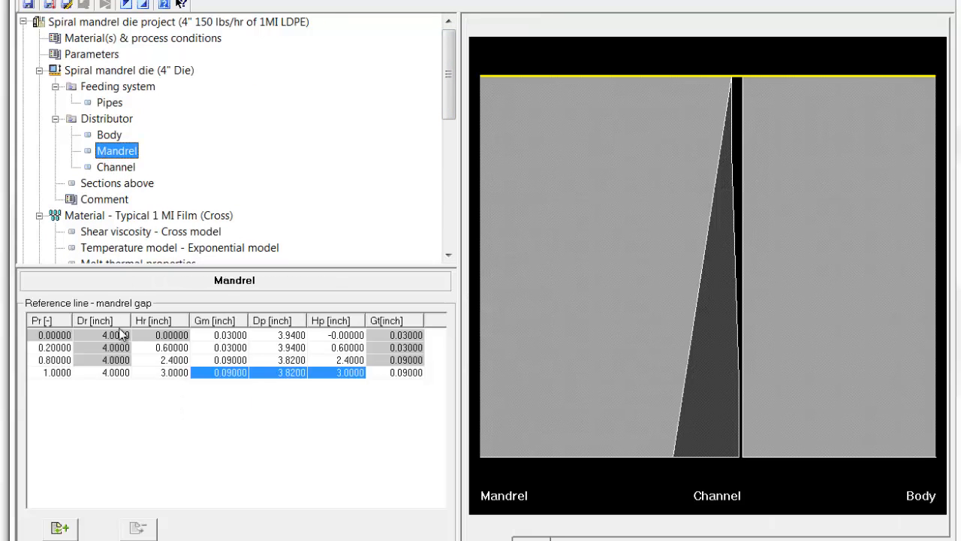
click(58, 360)
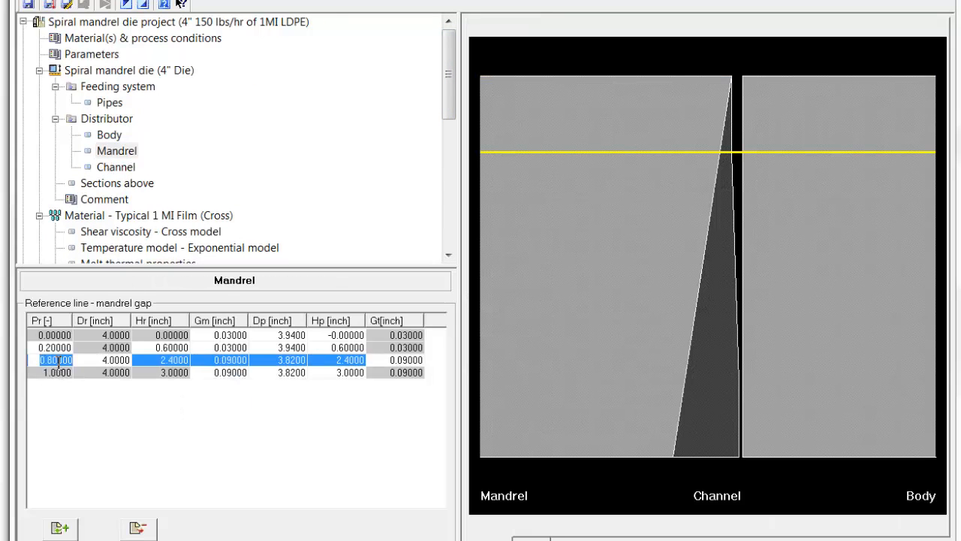
double_click(58, 361)
text(0)
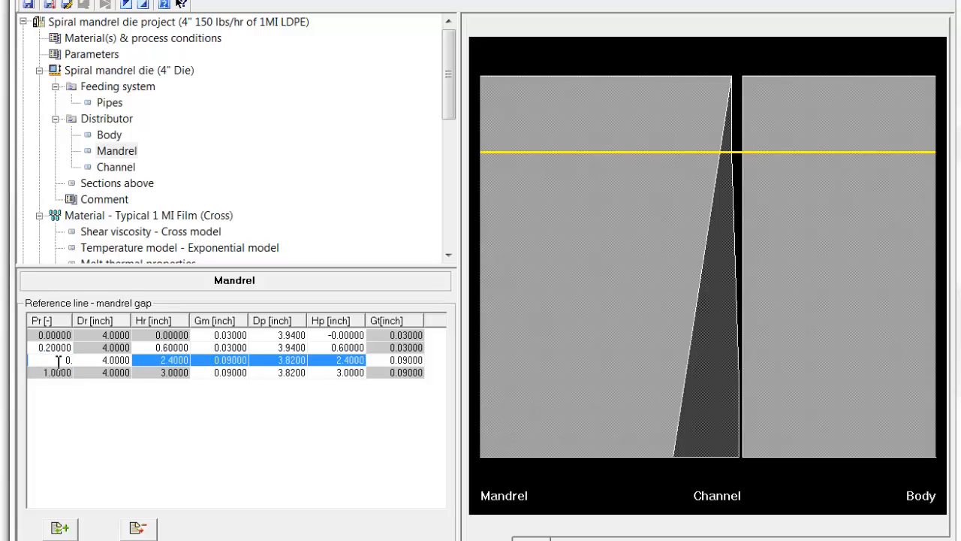
text(.85)
key(Return)
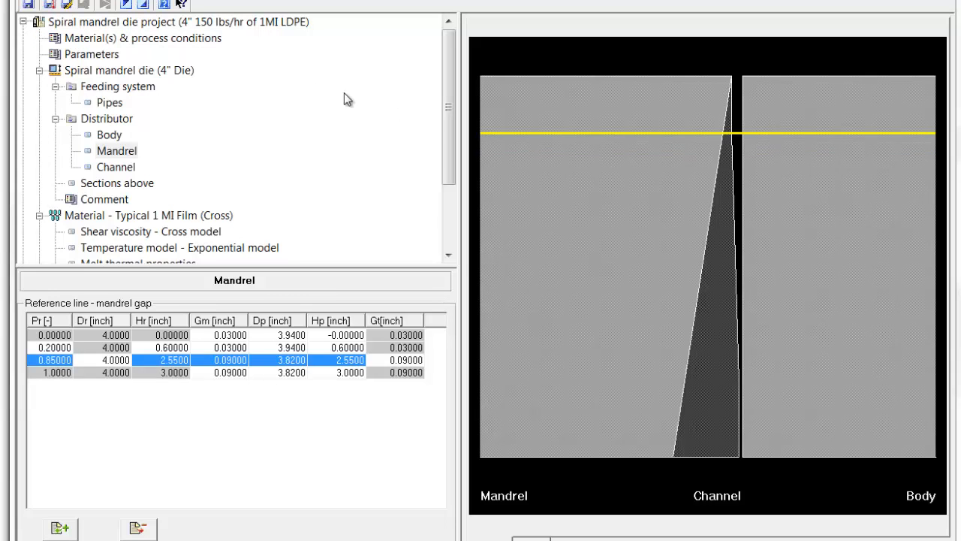
Recalculate the die project and plot the main-direction flow distribution at the spiral part outlet.
click(144, 24)
click(104, 6)
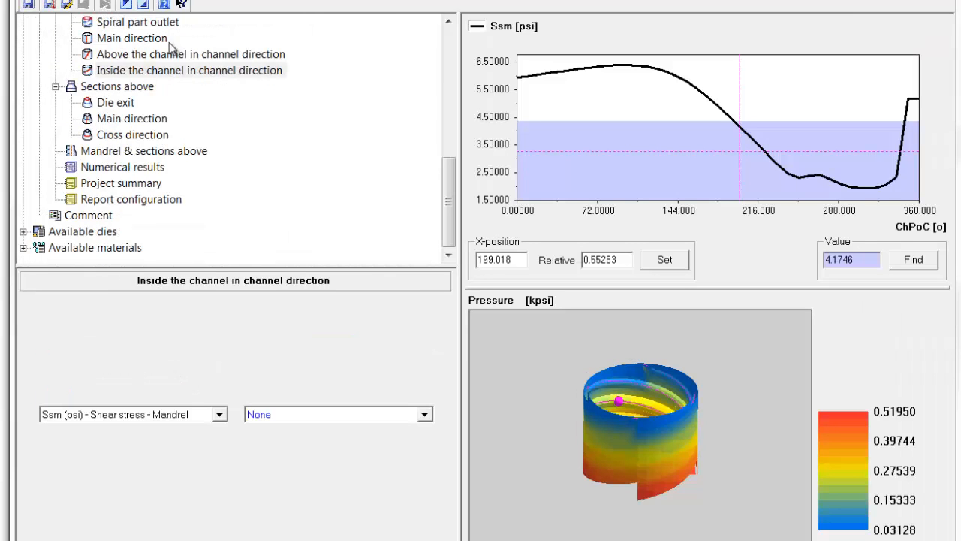
click(139, 23)
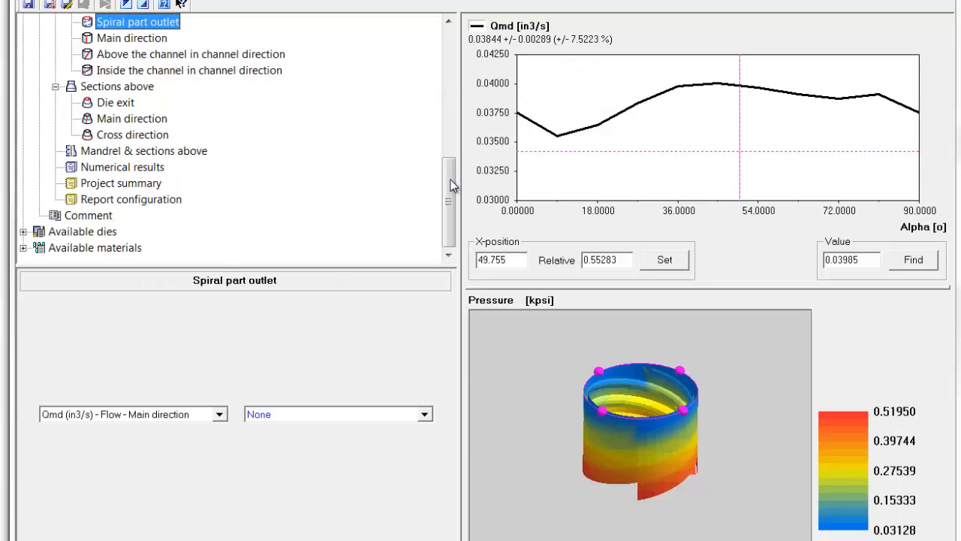
Move the third mandrel gap position to a relative position Pr of 0.9 and recalculate the die project.
drag(453, 187, 455, 97)
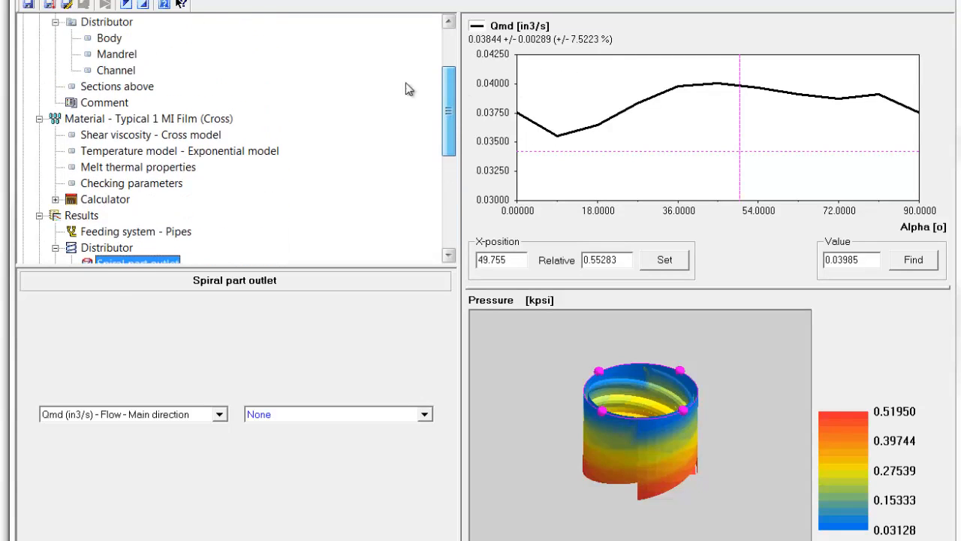
click(106, 56)
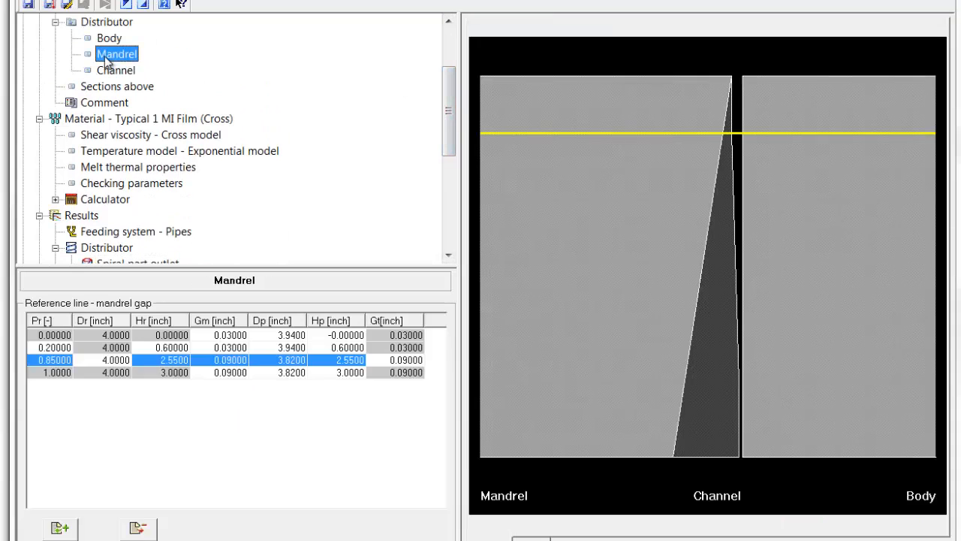
click(46, 361)
text(0.9)
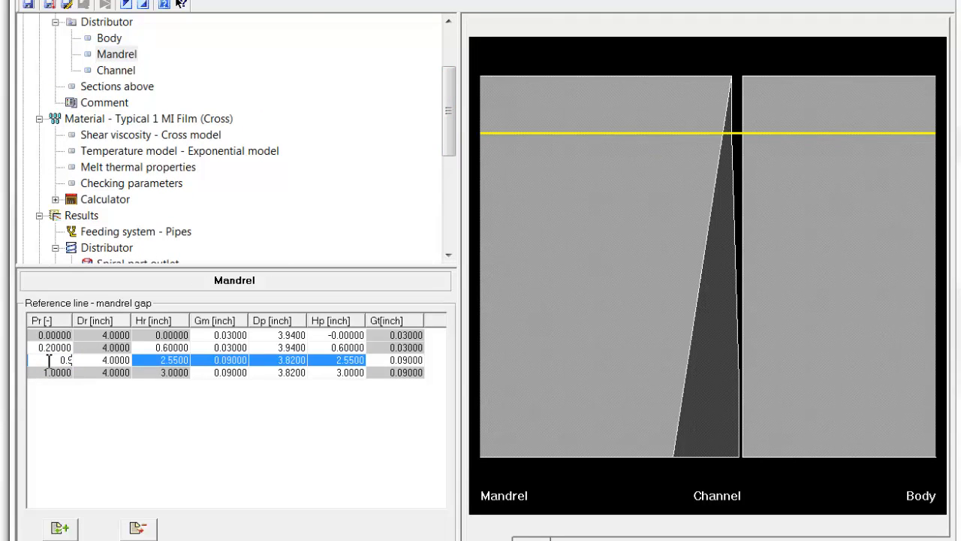
key(Return)
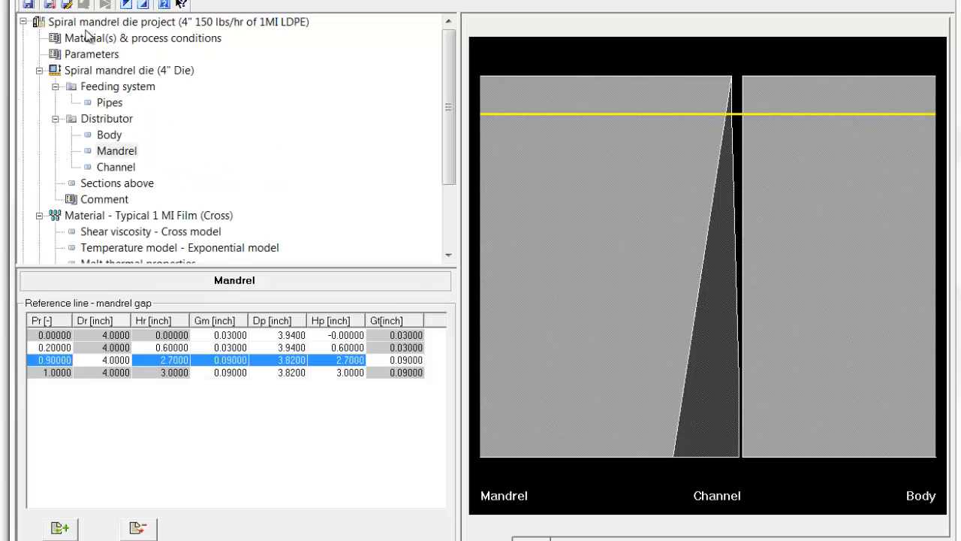
click(76, 22)
click(106, 6)
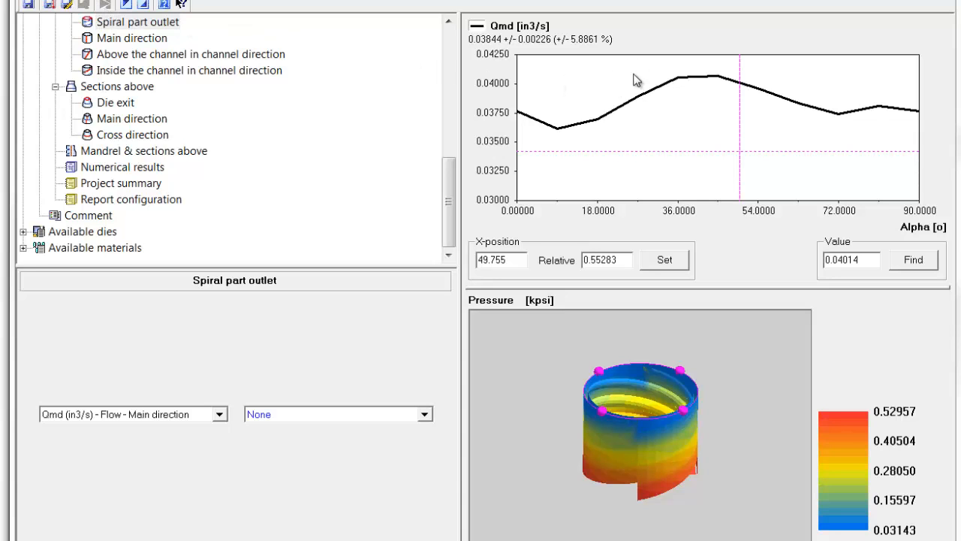
Try a relative position Pr of 0.95 for the third mandrel gap position and recalculate the outlet flow distribution.
drag(448, 188, 450, 87)
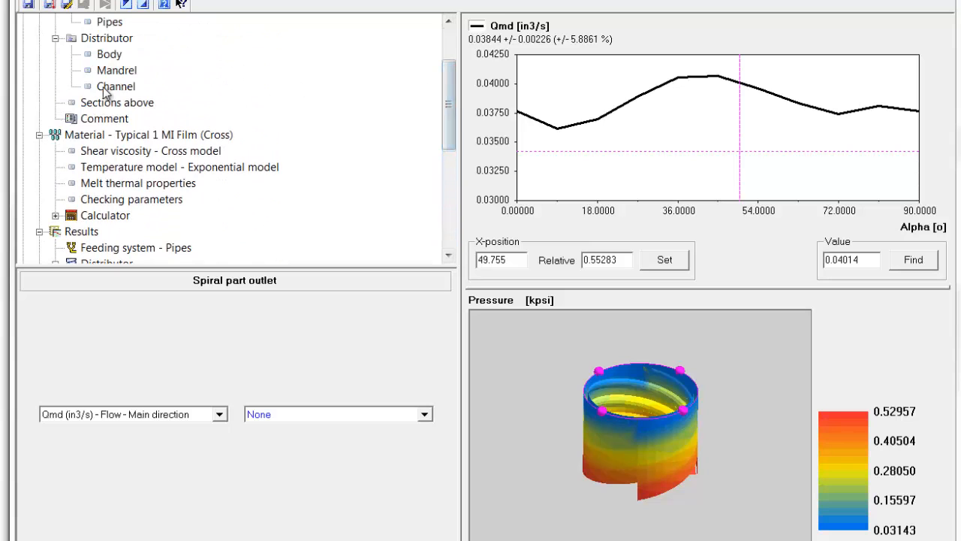
click(109, 71)
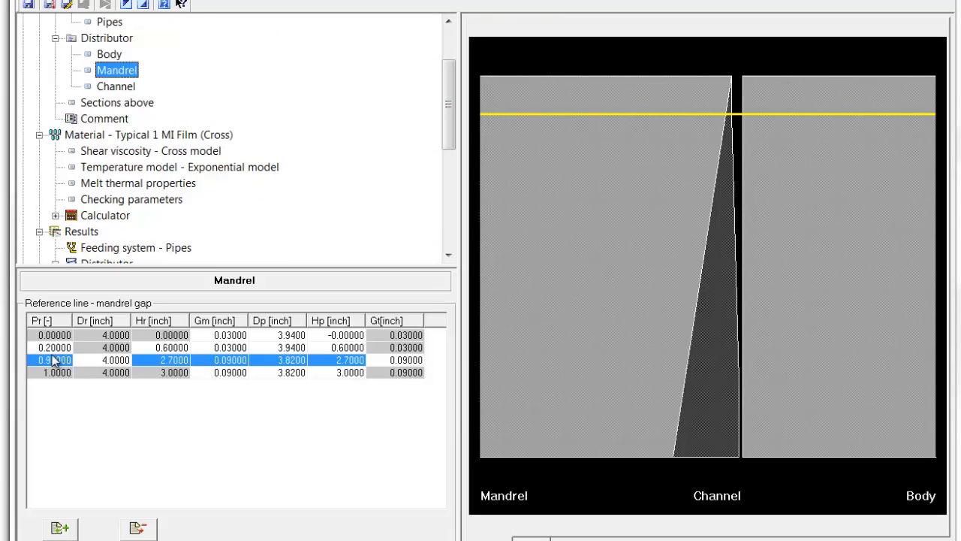
click(54, 362)
text(0.95)
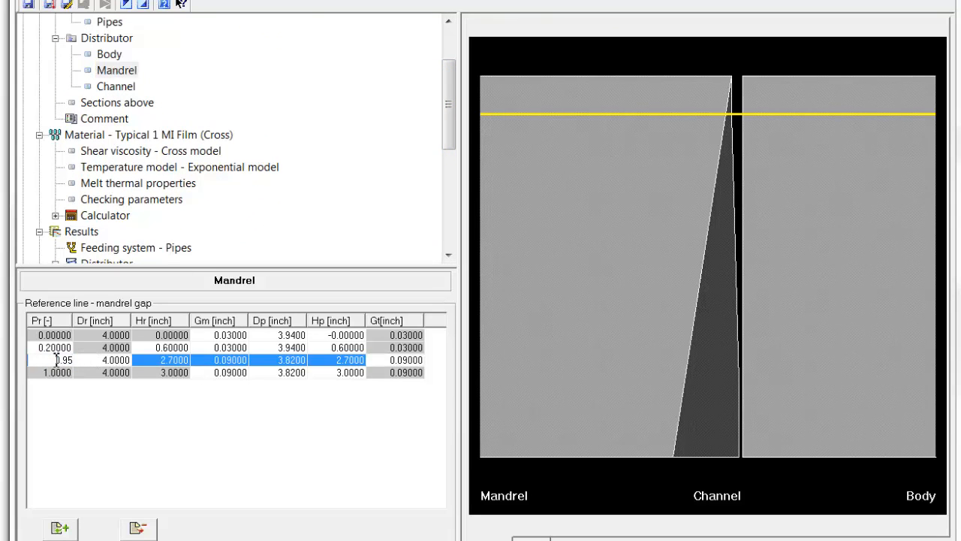
key(Return)
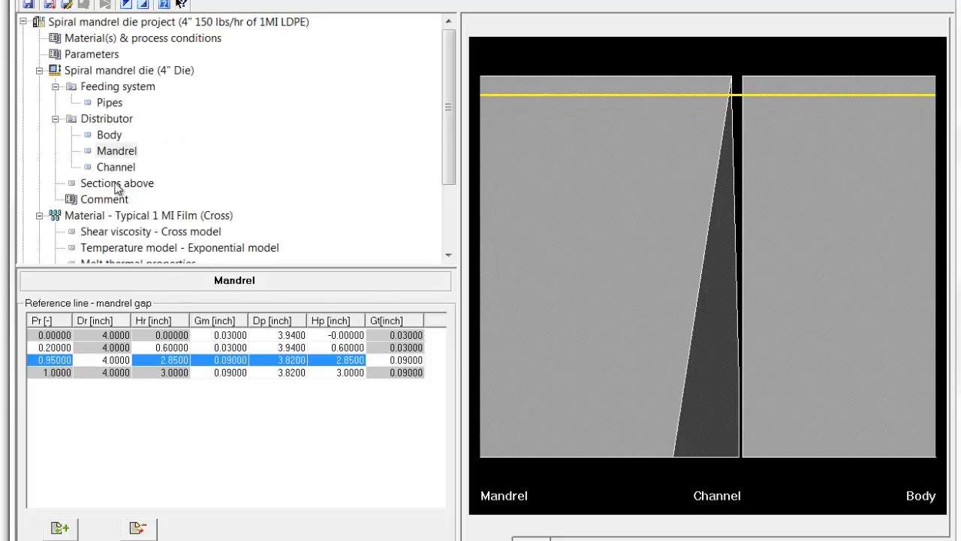
click(105, 6)
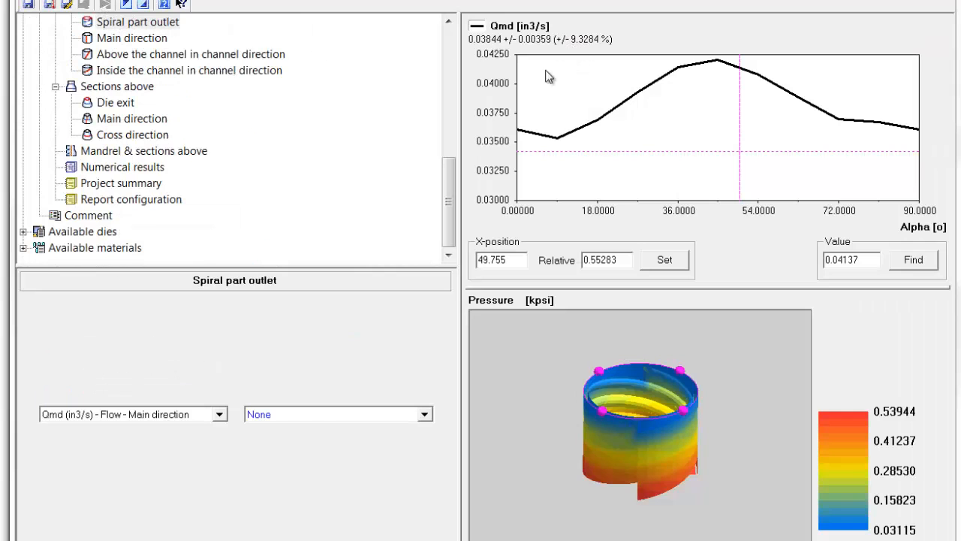
Return the third mandrel gap position to a relative position Pr of 0.9 and recalculate the project.
drag(448, 218, 448, 120)
click(116, 54)
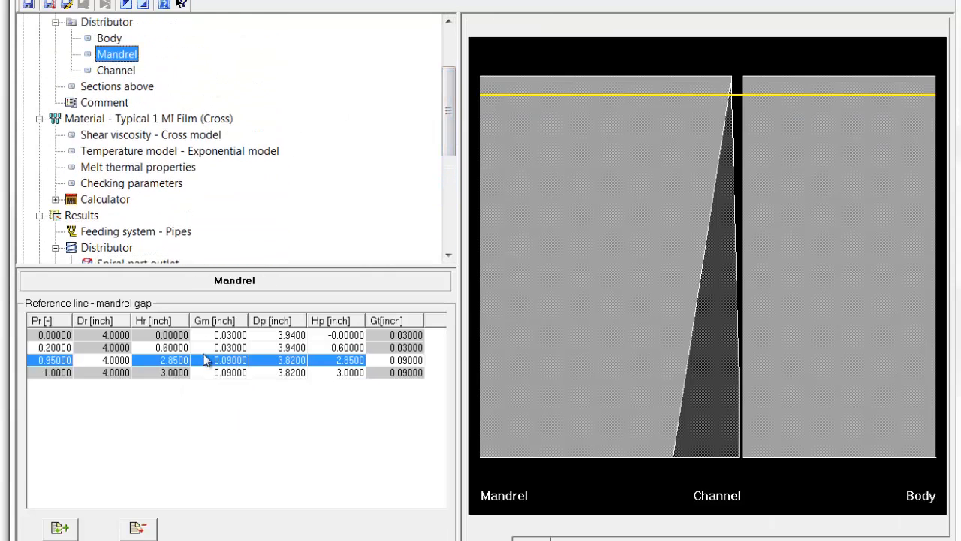
click(61, 360)
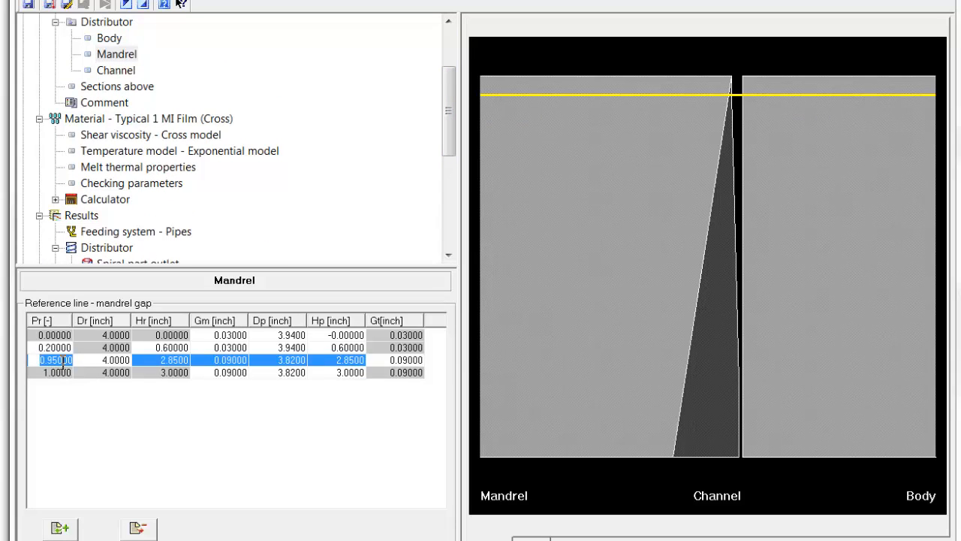
text(0.9)
key(Return)
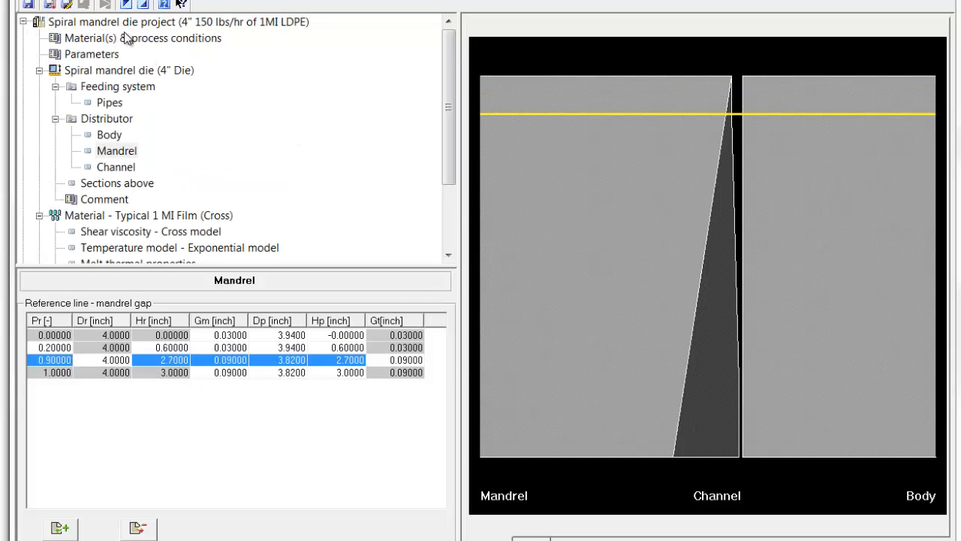
click(123, 25)
click(105, 4)
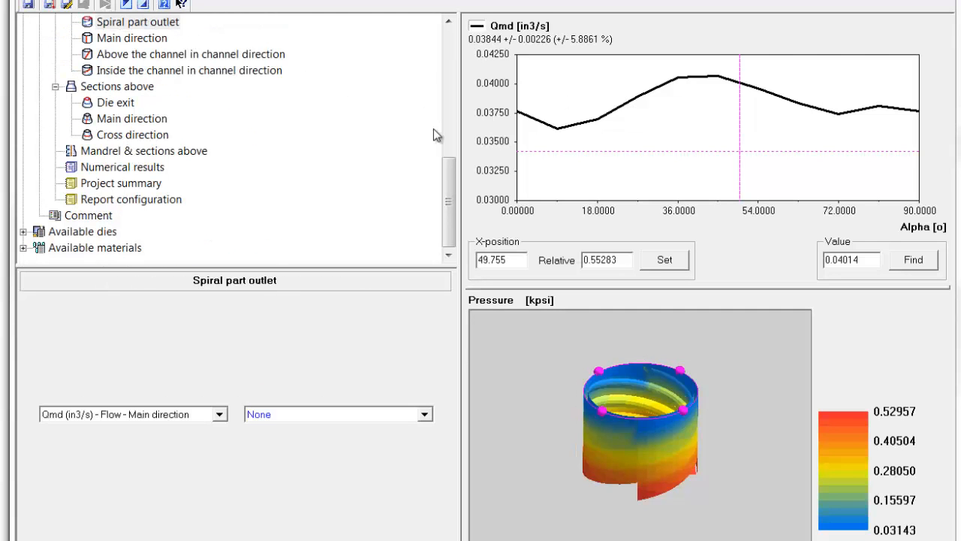
Probe the mandrel shear stress inside the channel at its lowest point, and review the main-direction flow at the spiral part outlet.
click(133, 70)
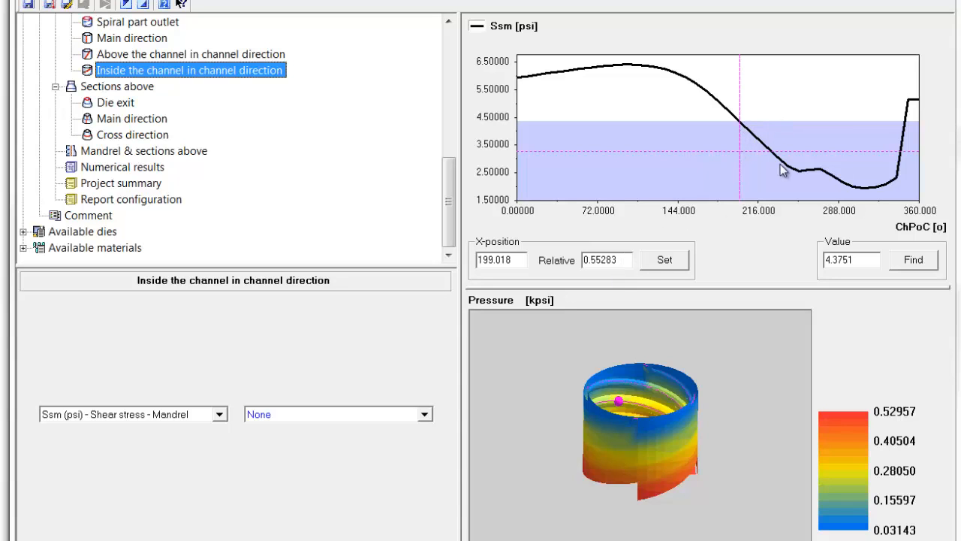
click(864, 189)
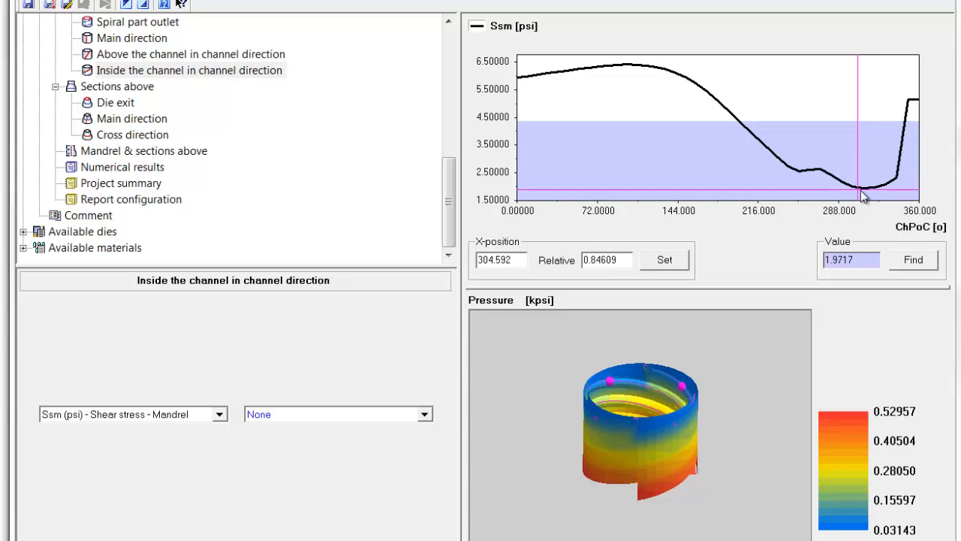
drag(862, 193, 854, 192)
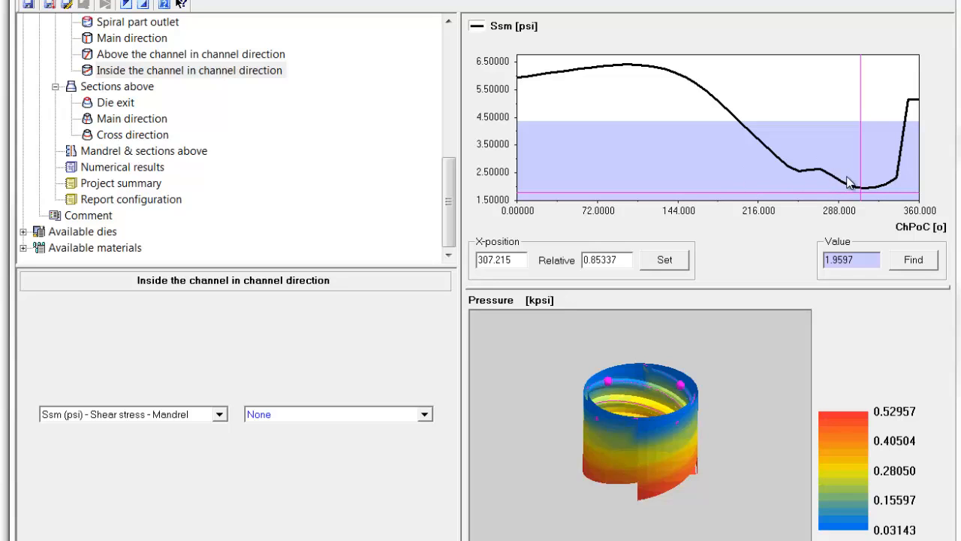
drag(452, 203, 454, 160)
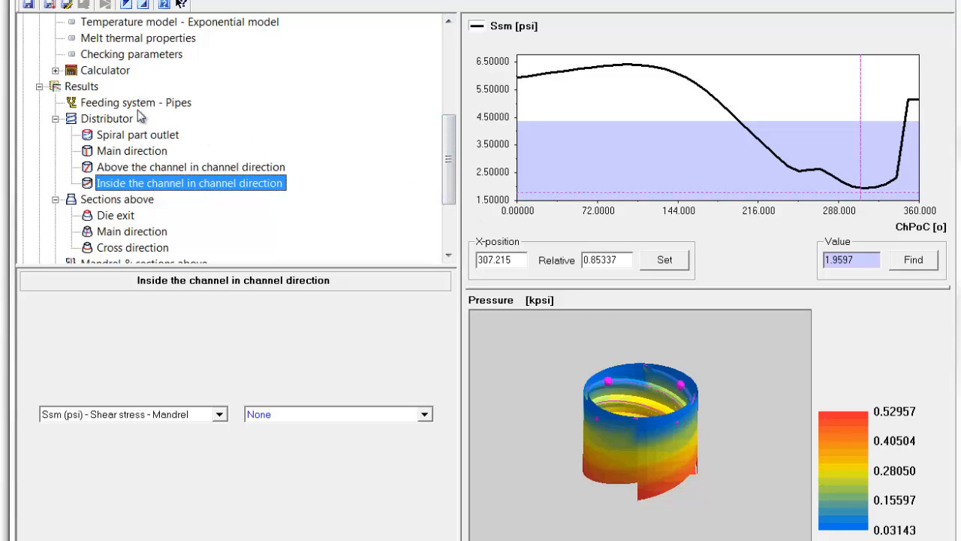
click(129, 136)
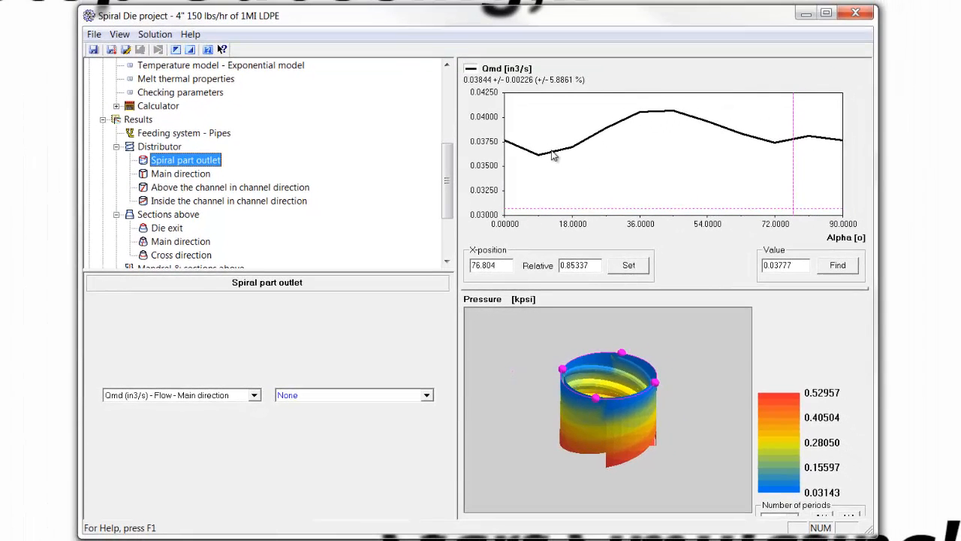
Close the spiral die project and save its changes.
click(855, 13)
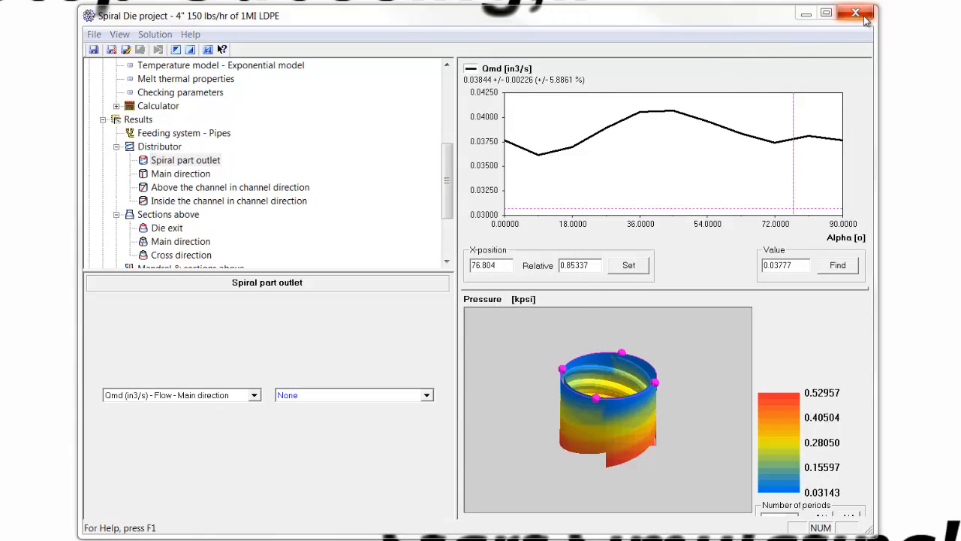
click(411, 304)
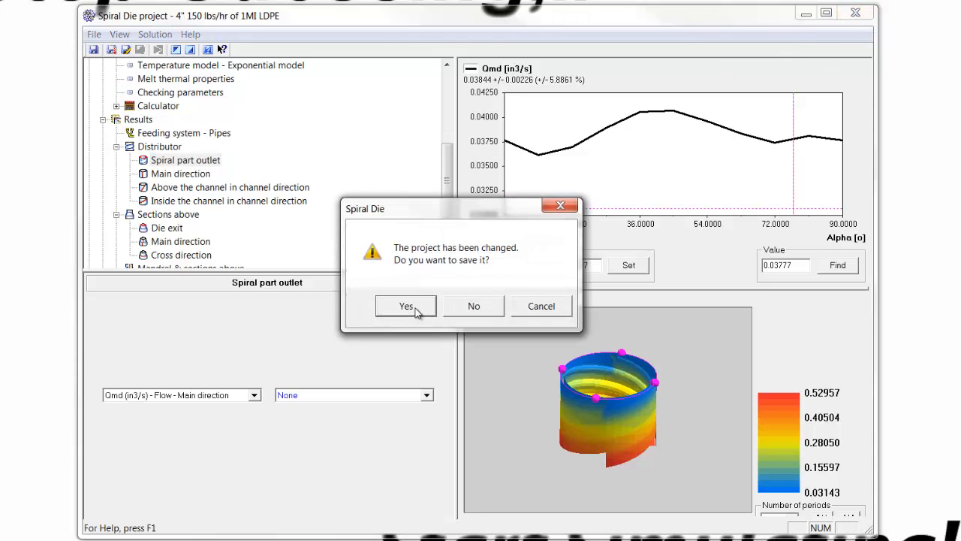